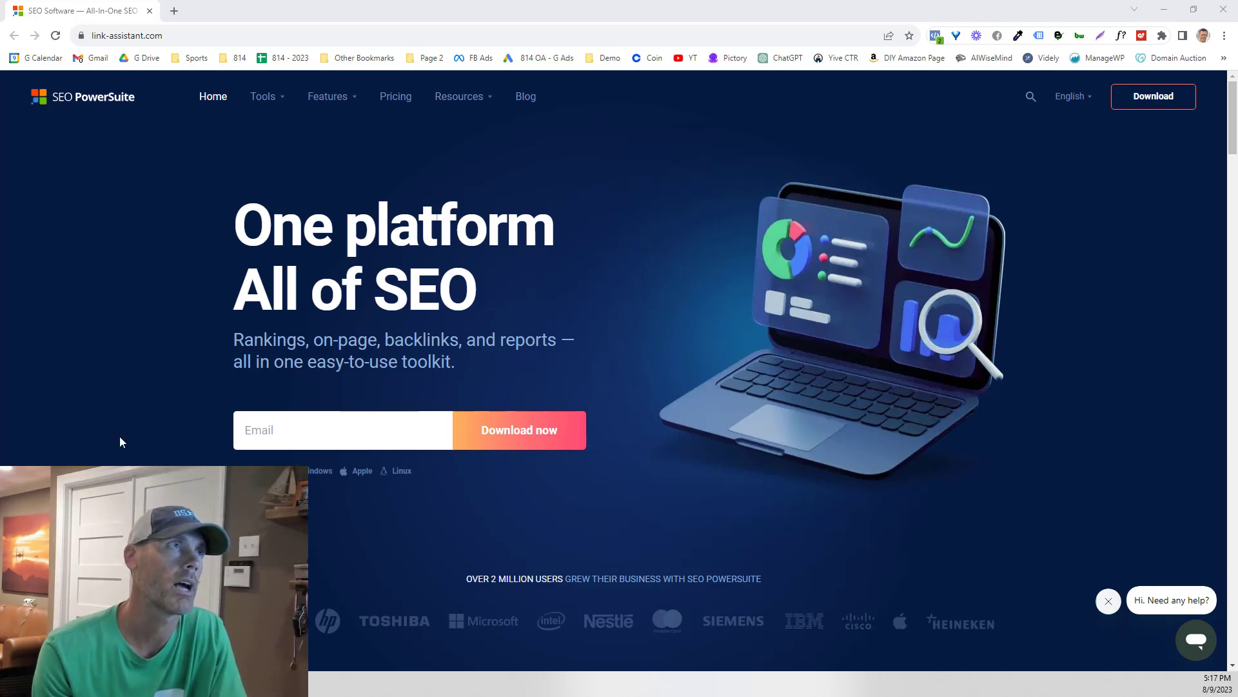
- Open the SEO PowerSuite pricing page and review the Free, Lite, Professional and Enterprise plans
mouse_move(268, 102)
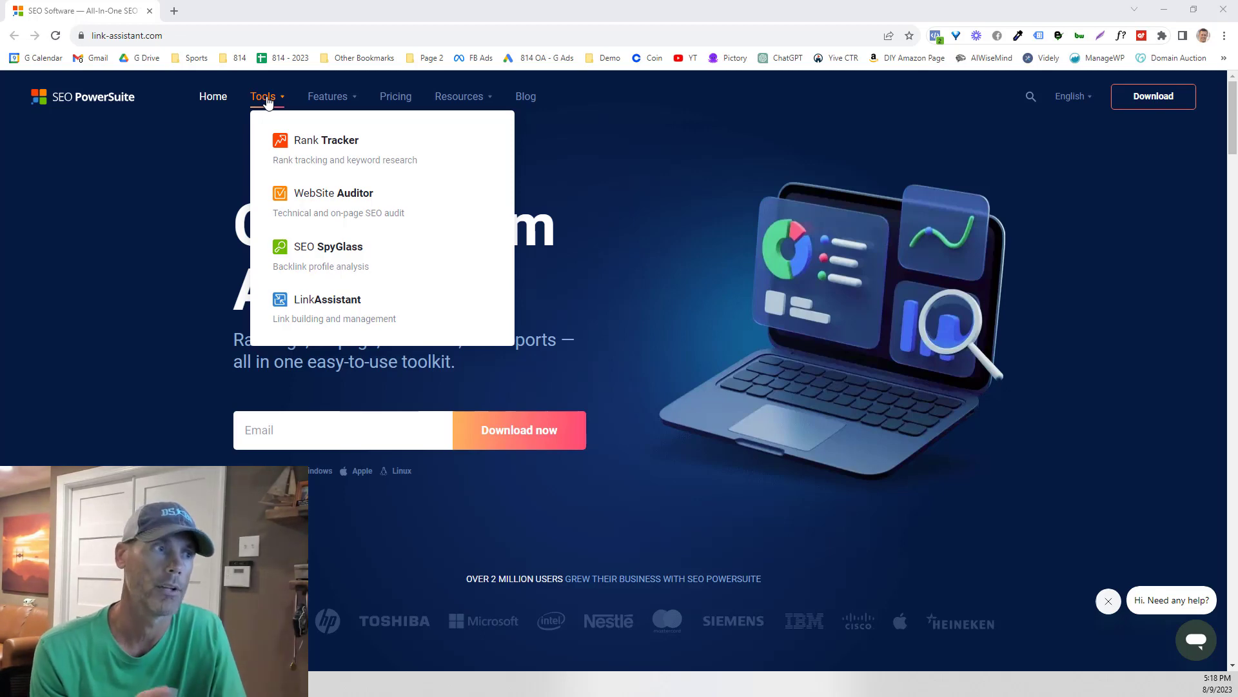
left_click(400, 104)
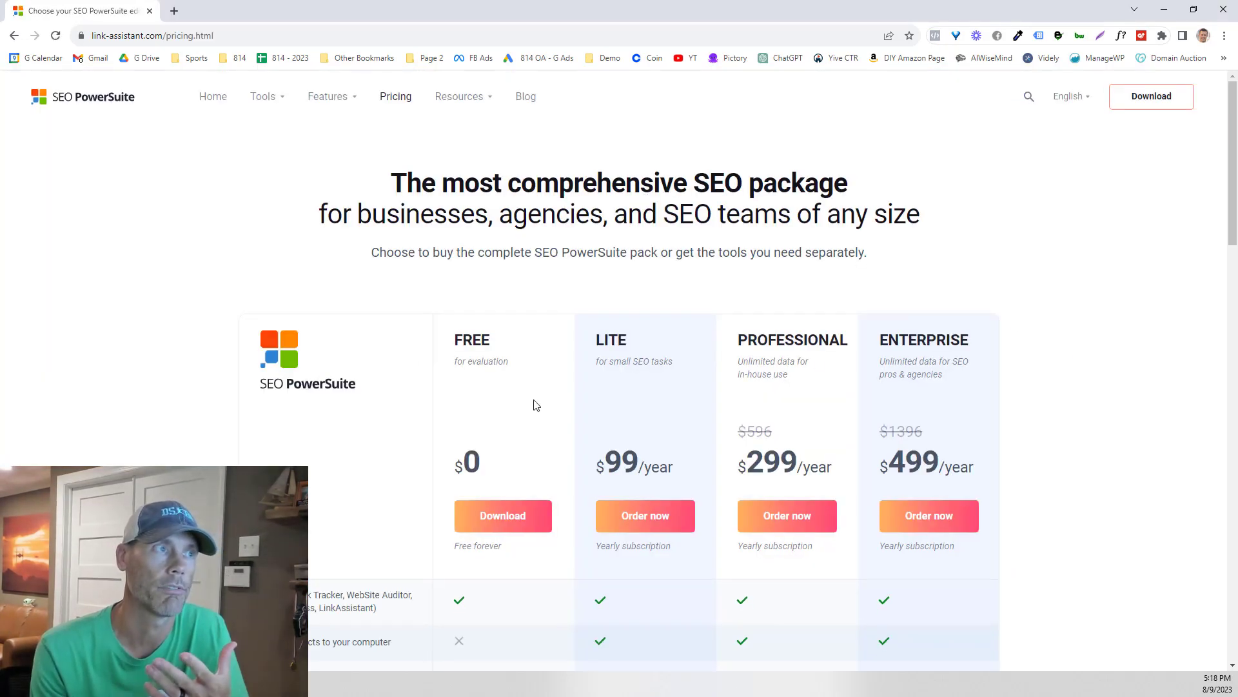
scroll(500, 418, "down", 1)
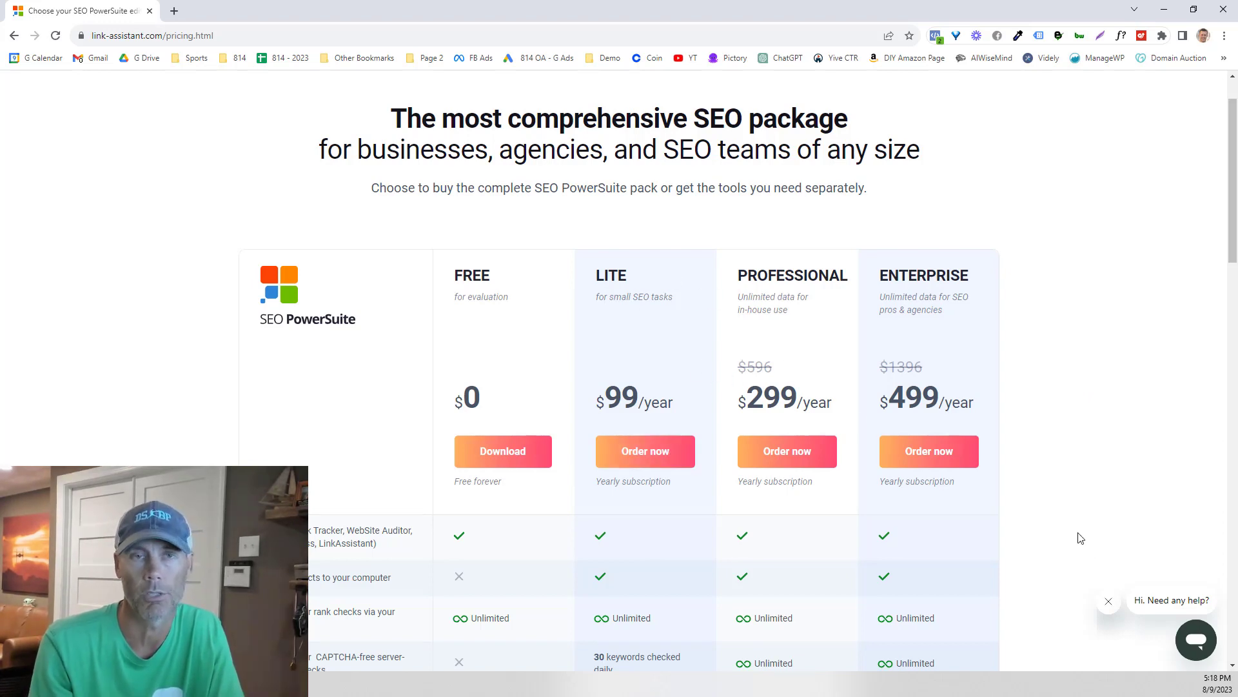
scroll(220, 155, "up", 1)
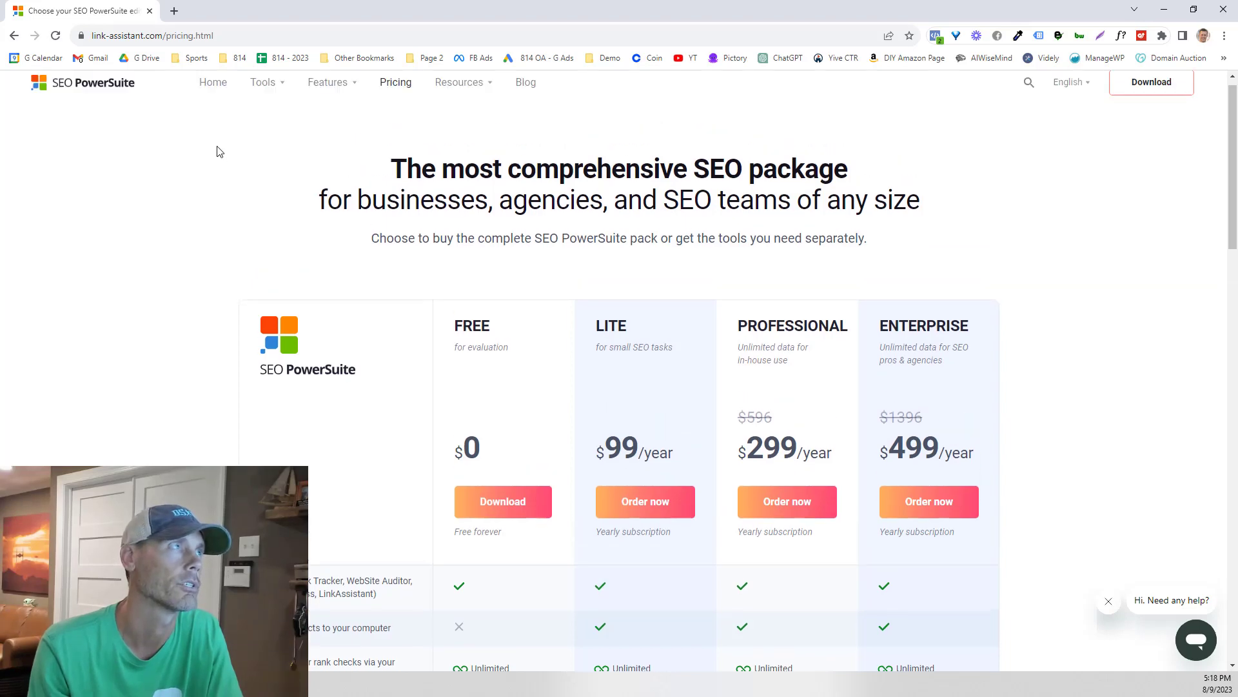
mouse_move(340, 103)
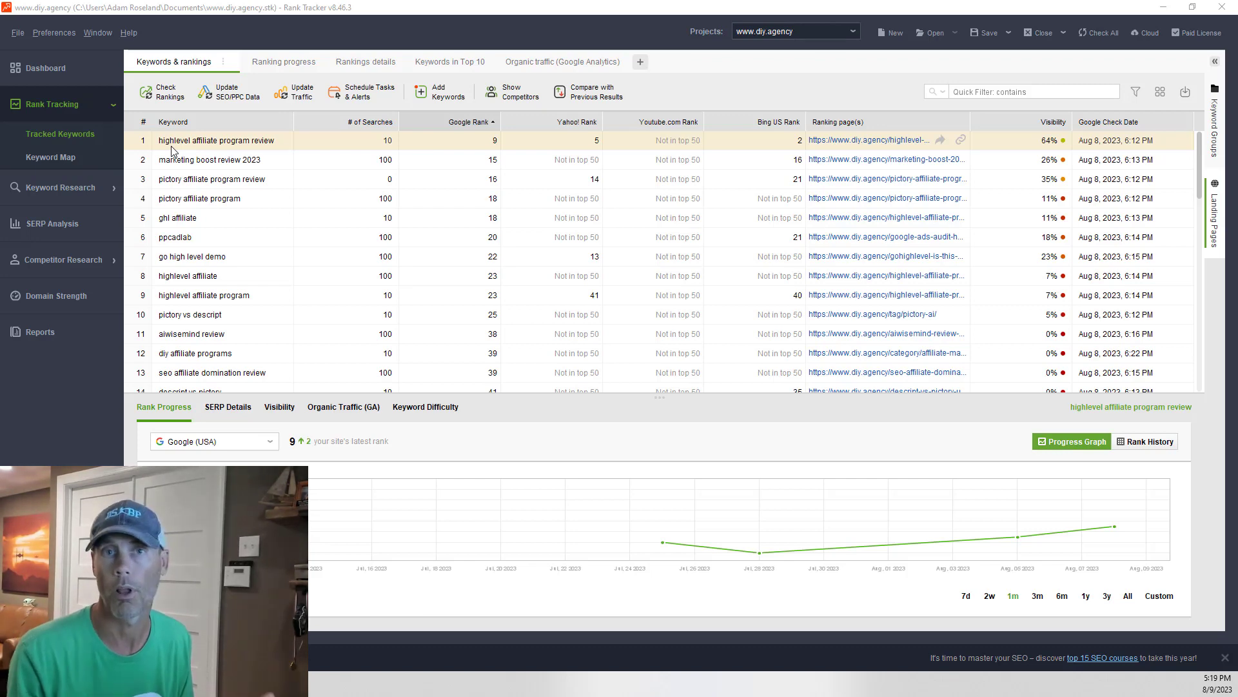
- In Rank Tracker's keyword research, look at the Ranking Keywords method and open Keyword Gap ready for a competitor entry
left_click(74, 186)
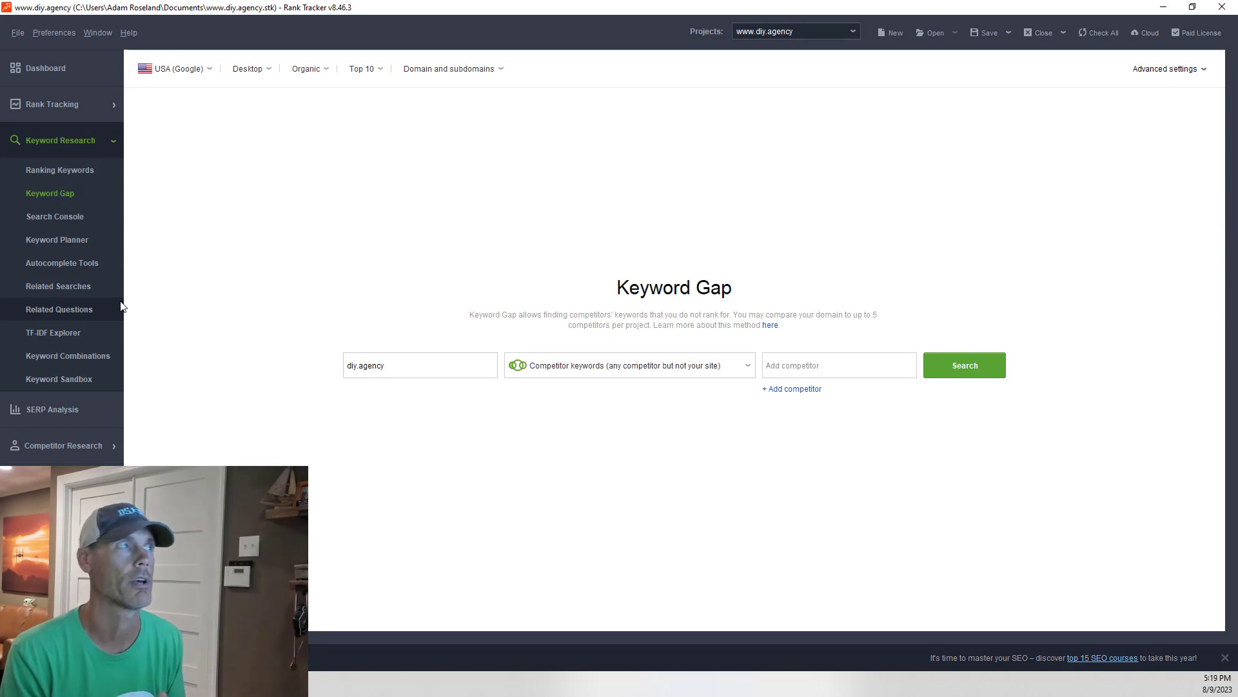
left_click(62, 169)
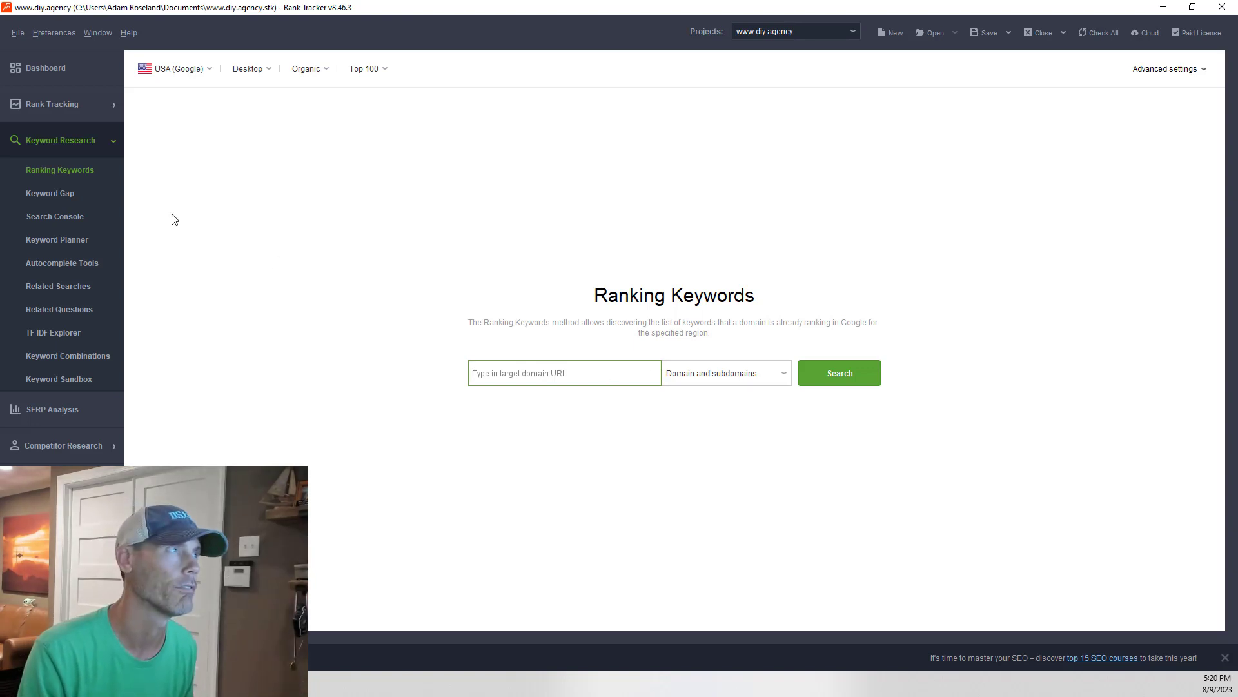
left_click(51, 193)
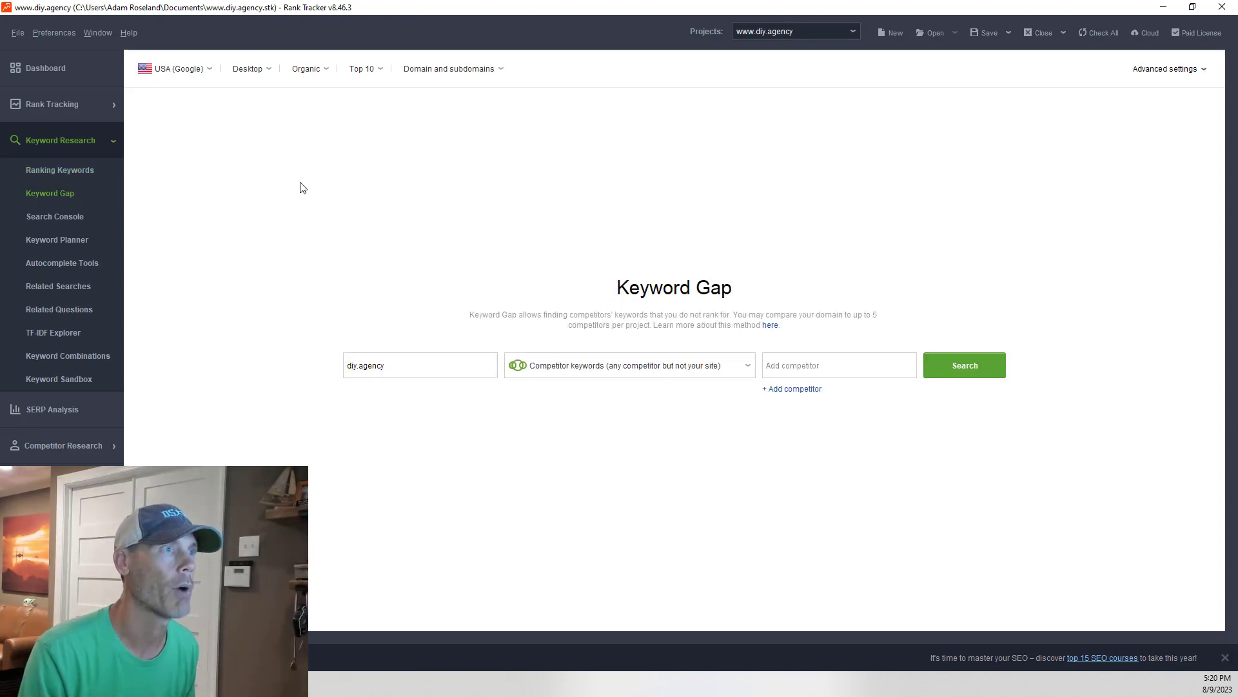
left_click(789, 363)
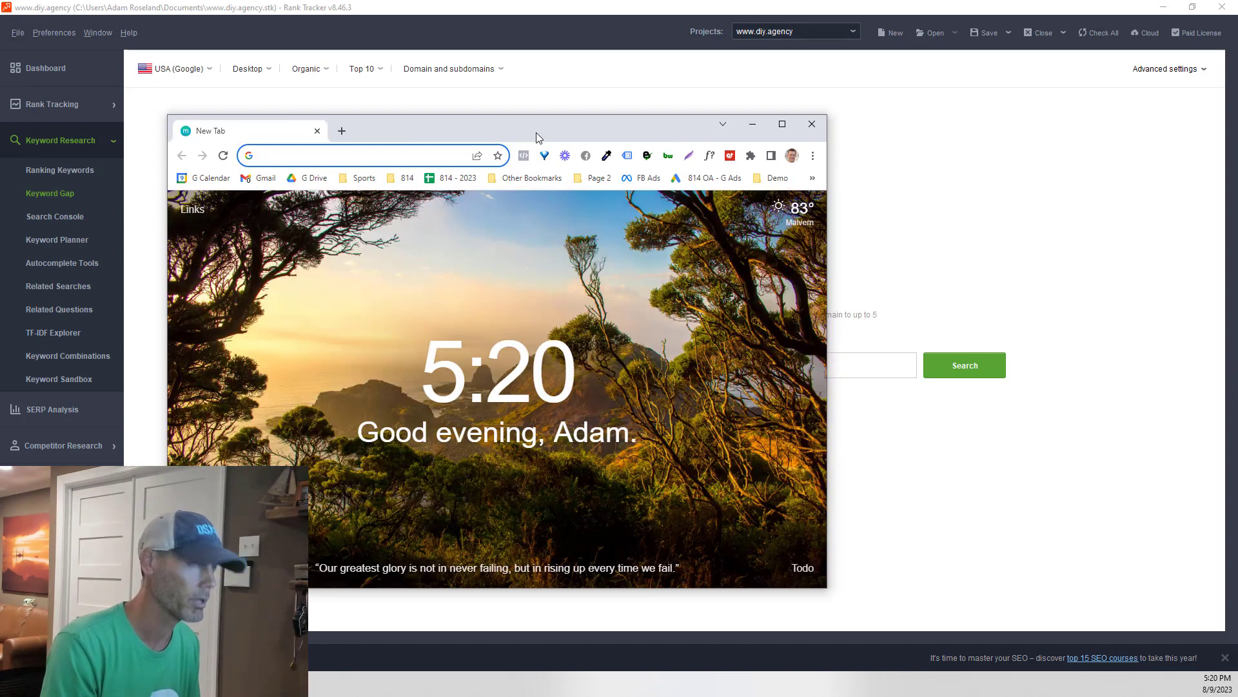
- Search Google for "highlevel review" in a new browser window
type("highle")
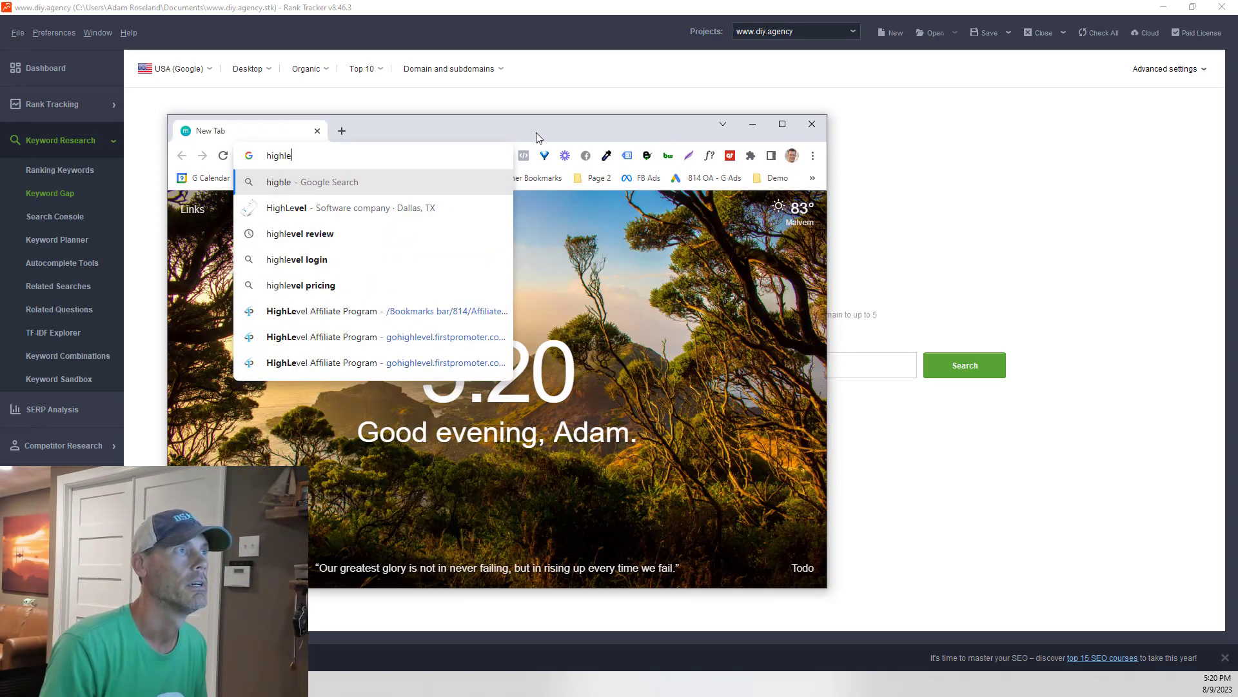
key("Down")
key("Down")
key("Return")
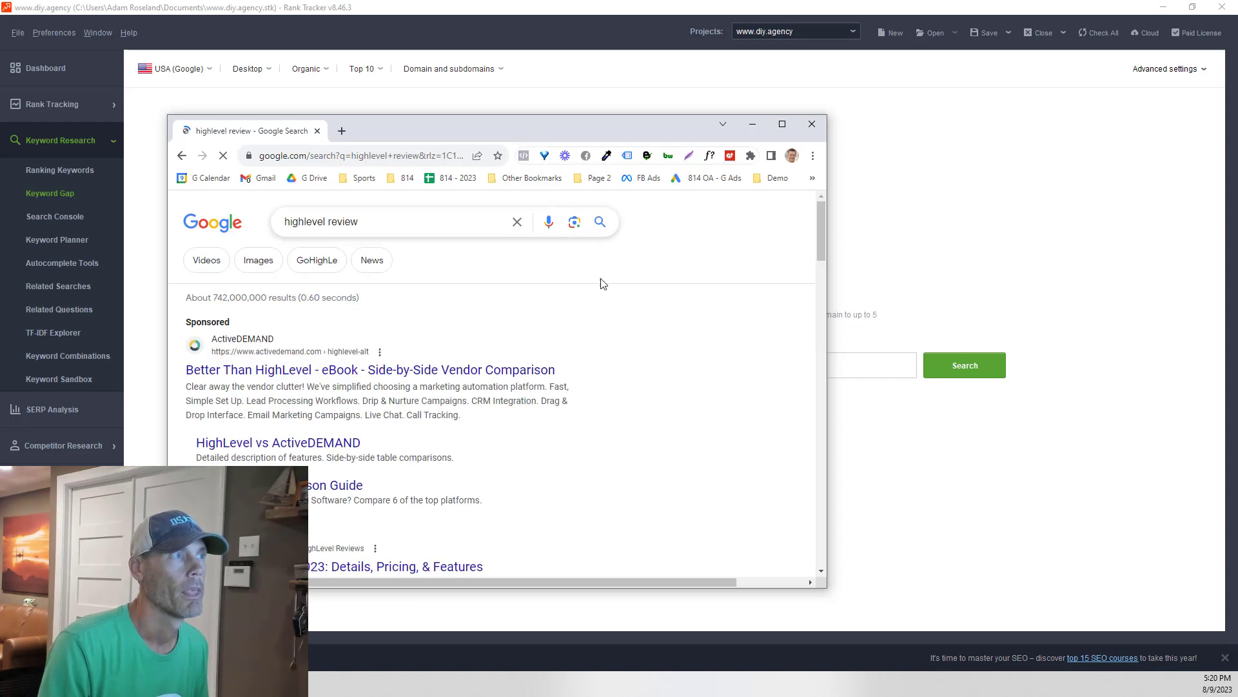
- Look through the Google results for a competing HighLevel review site and return to the Keyword Gap page in Rank Tracker
scroll(657, 362, "down", 15)
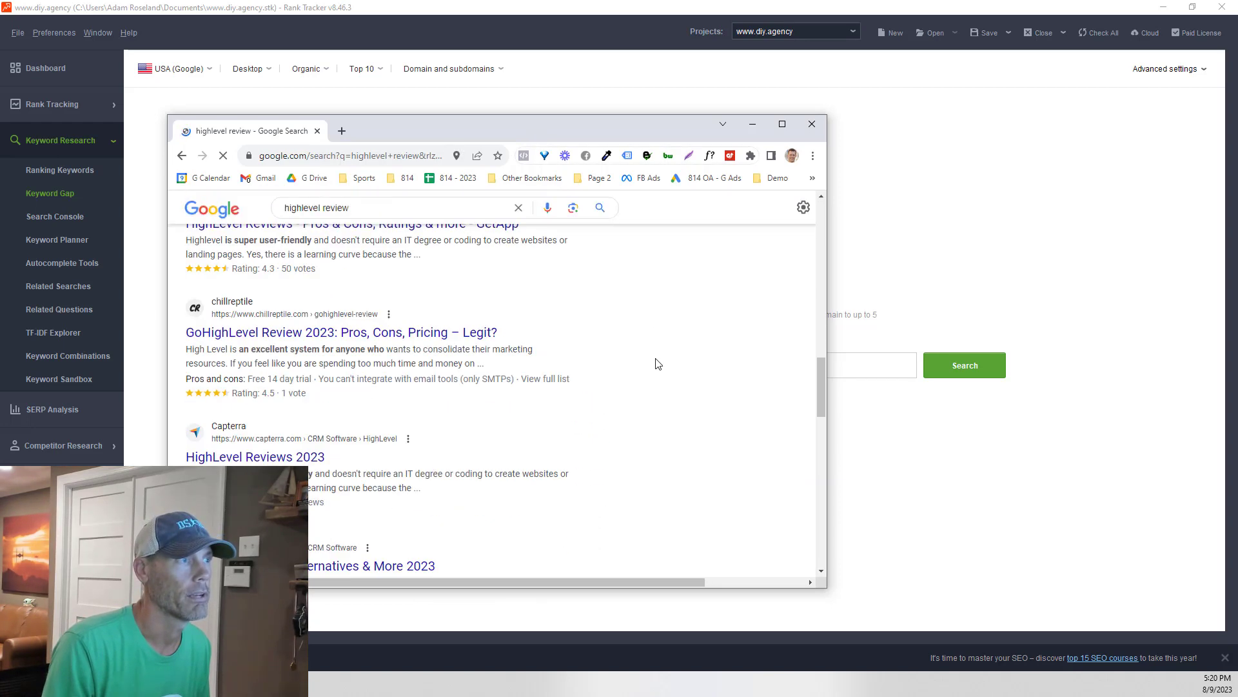
scroll(658, 364, "down", 10)
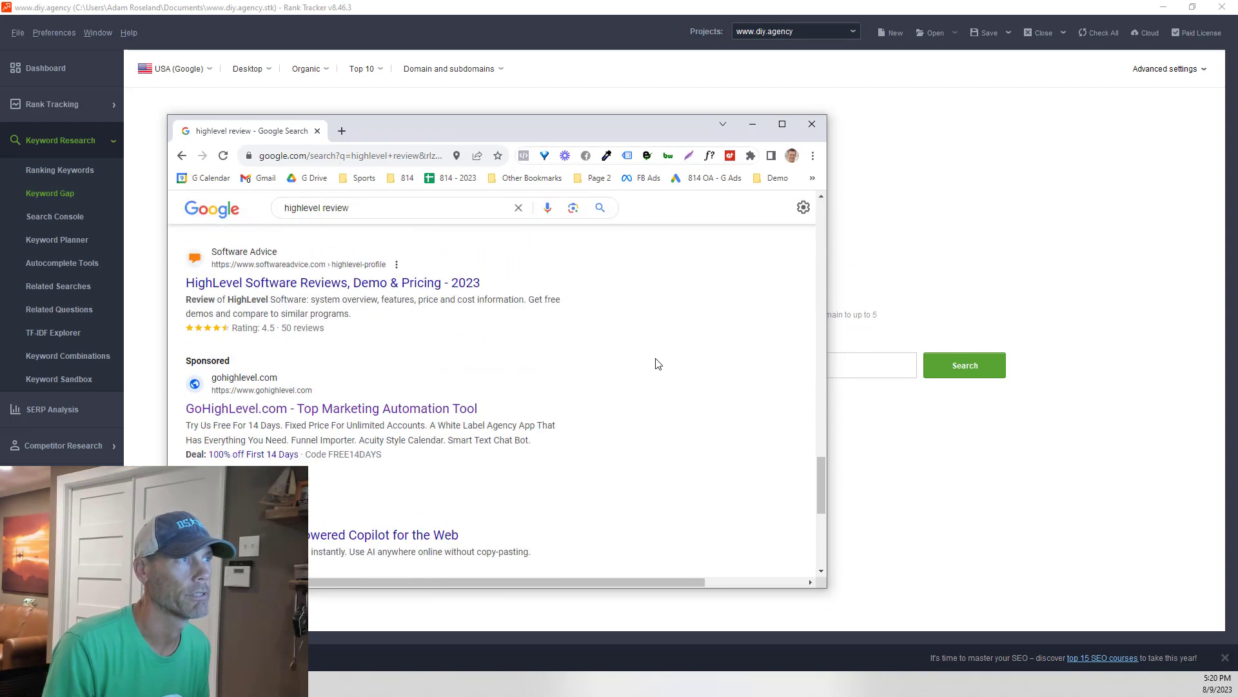
scroll(656, 362, "down", 5)
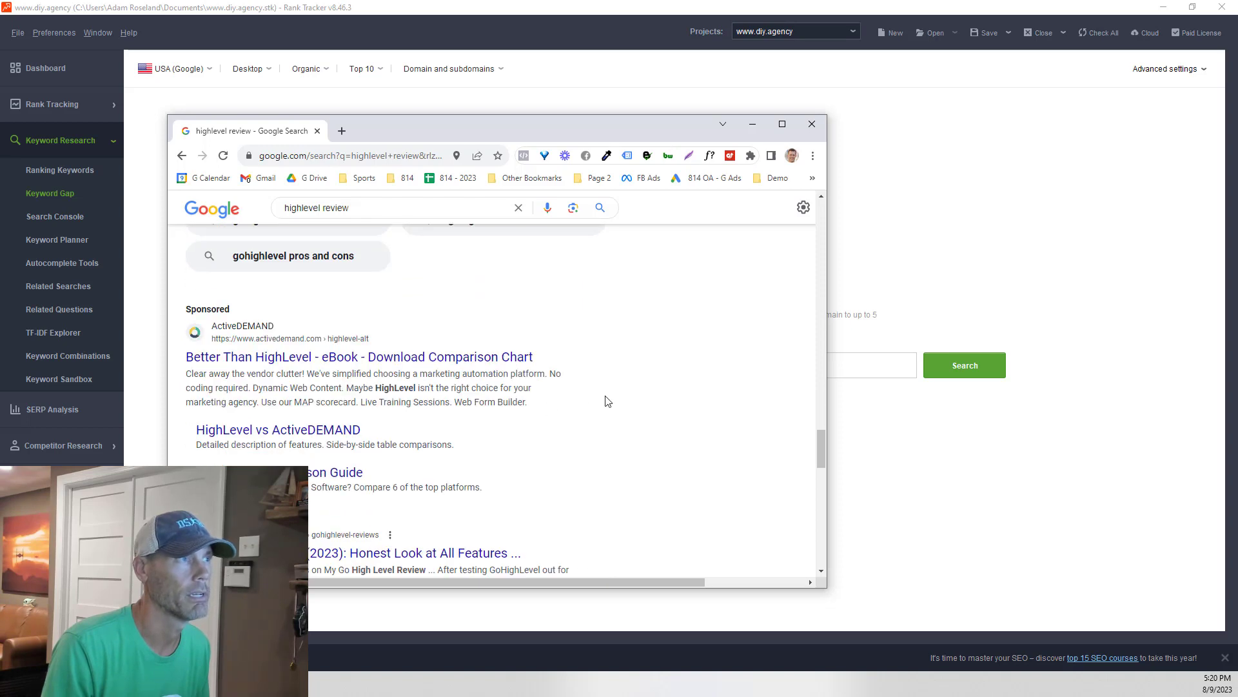
scroll(639, 397, "down", 3)
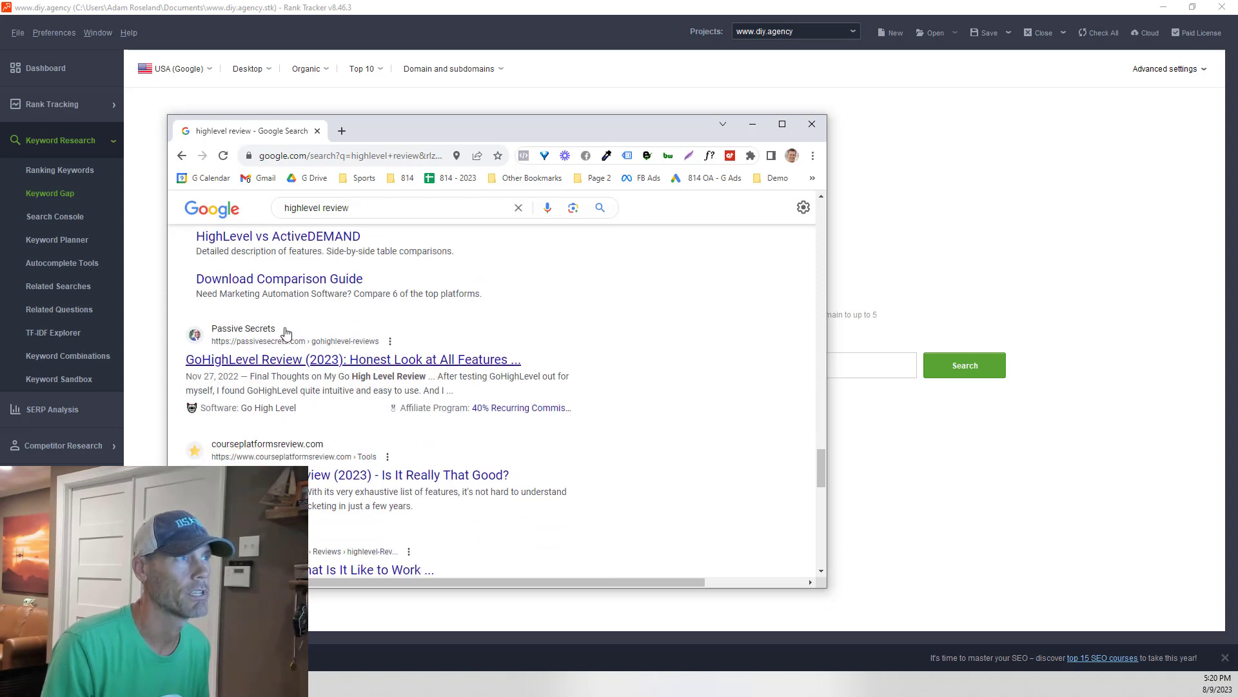
left_click_drag(287, 331, 258, 322)
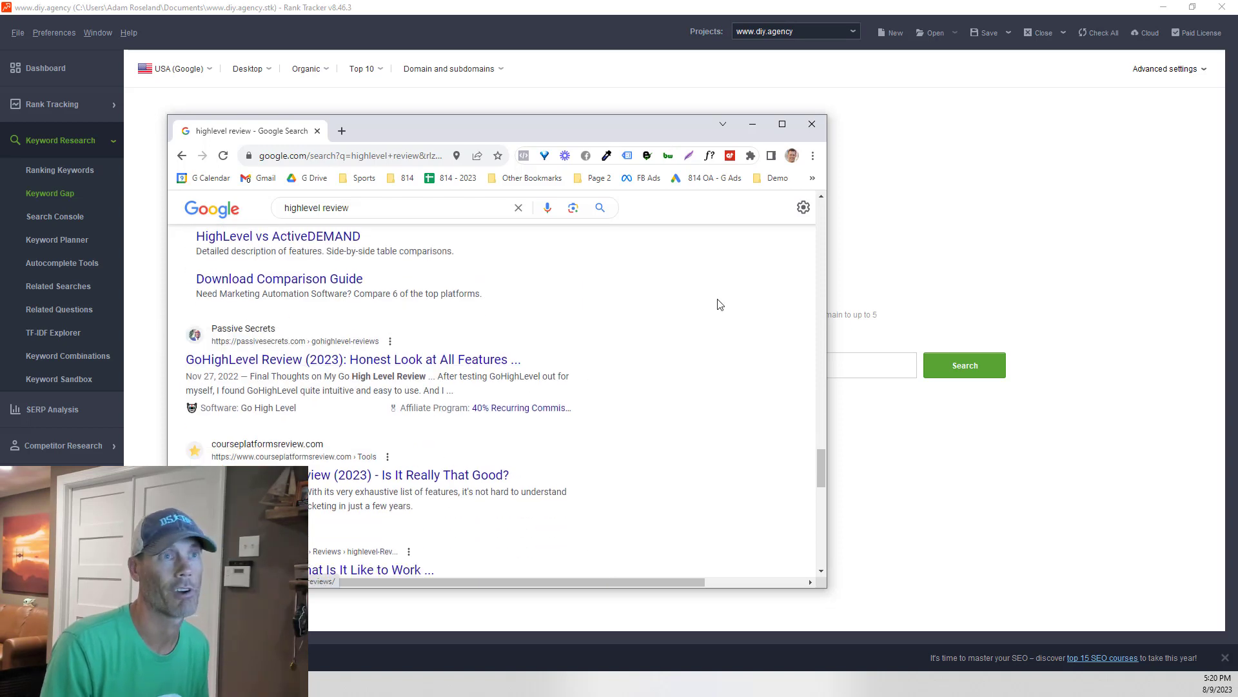
left_click_drag(576, 119, 39, 129)
left_click(419, 226)
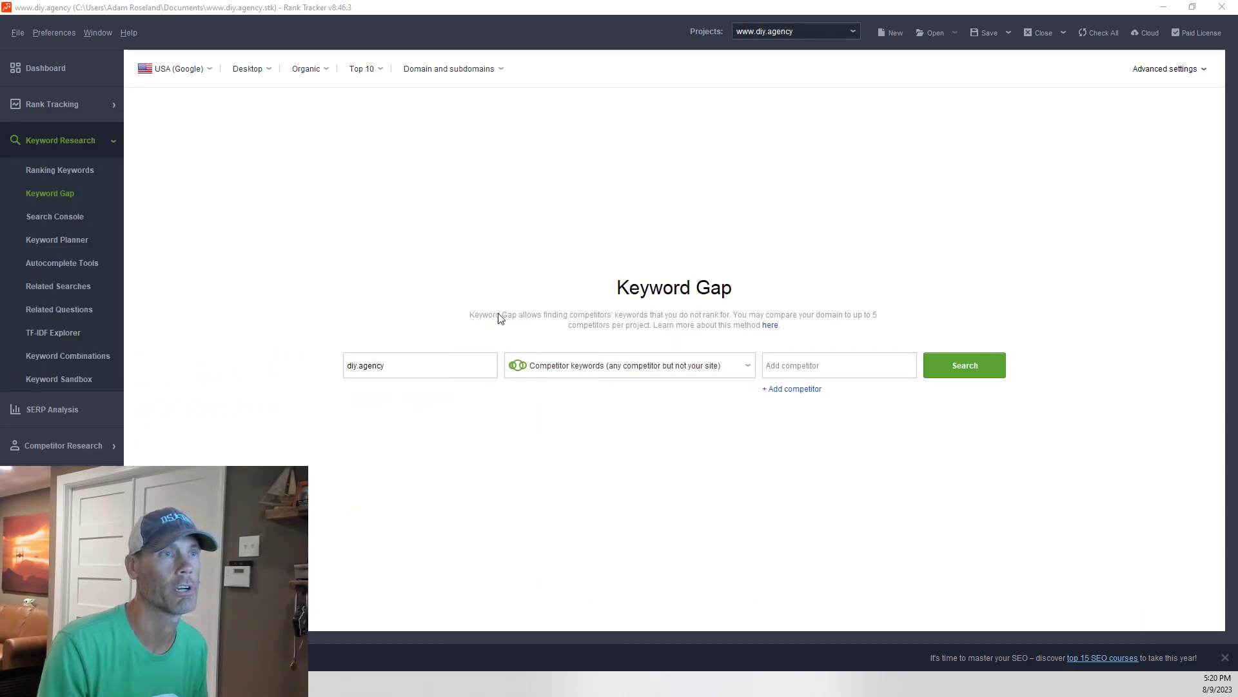
- Run a Keyword Gap search comparing diy.agency with the competitor passivesecrets.com and look over the found keywords
left_click(780, 374)
type("pas")
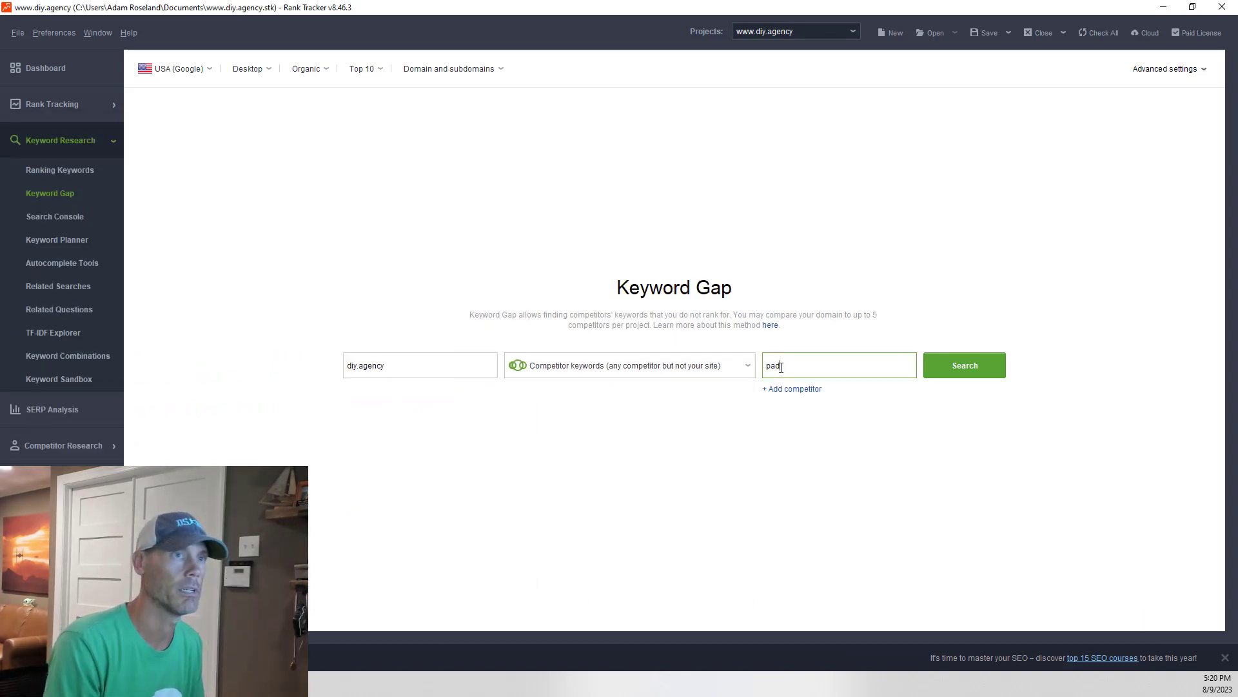
type("sive")
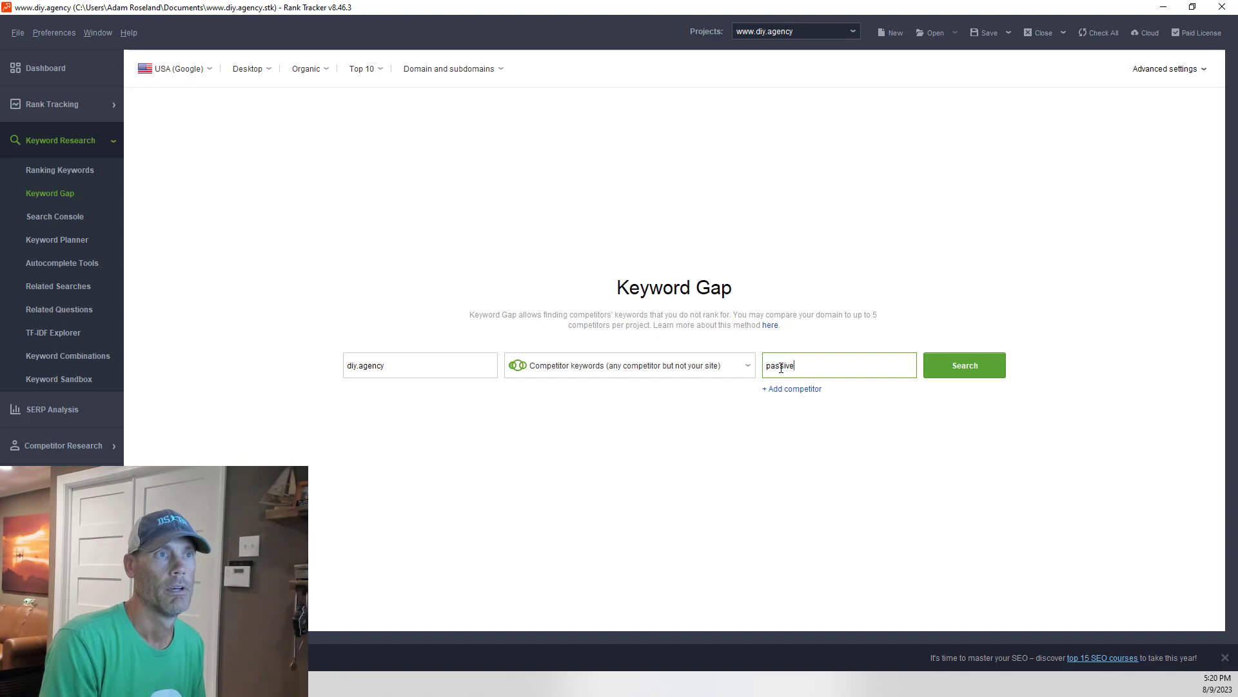
type("secrets.com")
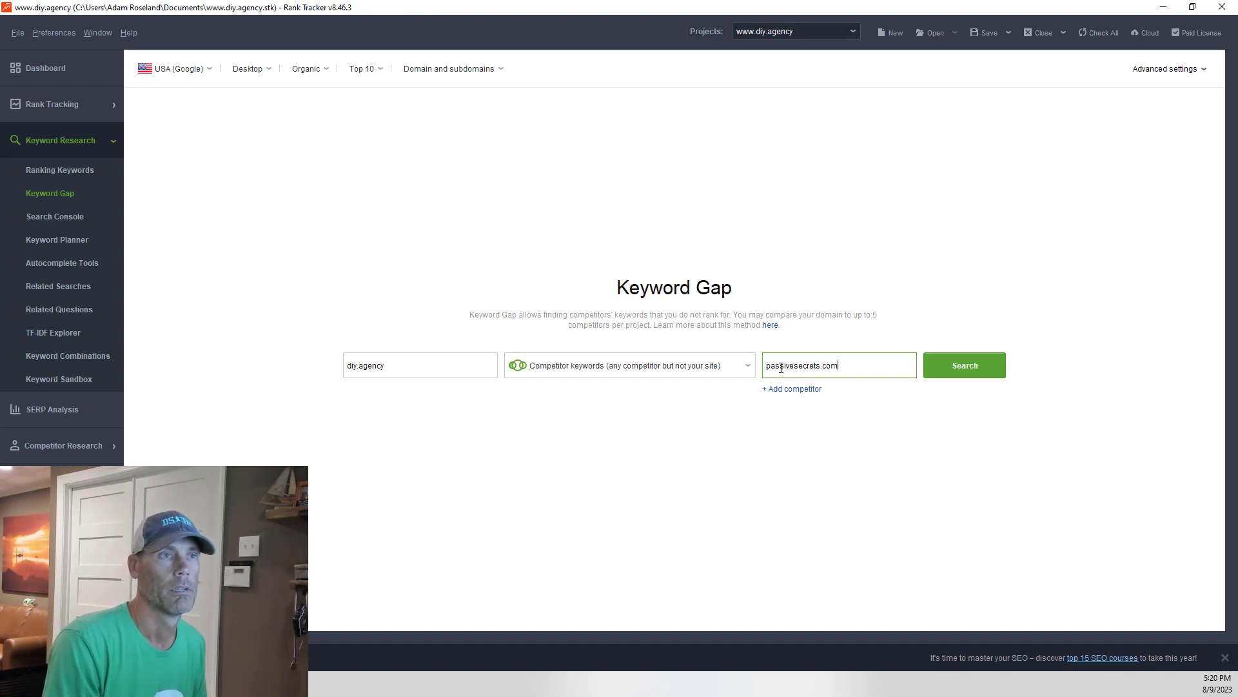
key("Return")
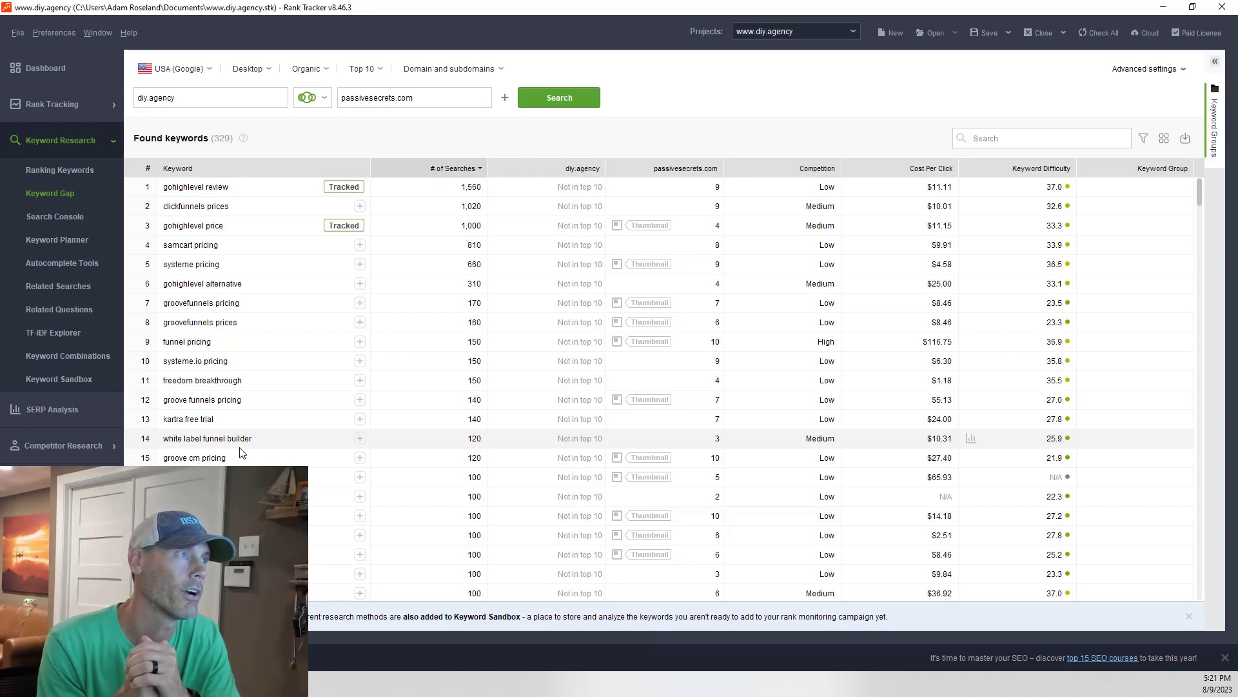
scroll(241, 453, "down", 3)
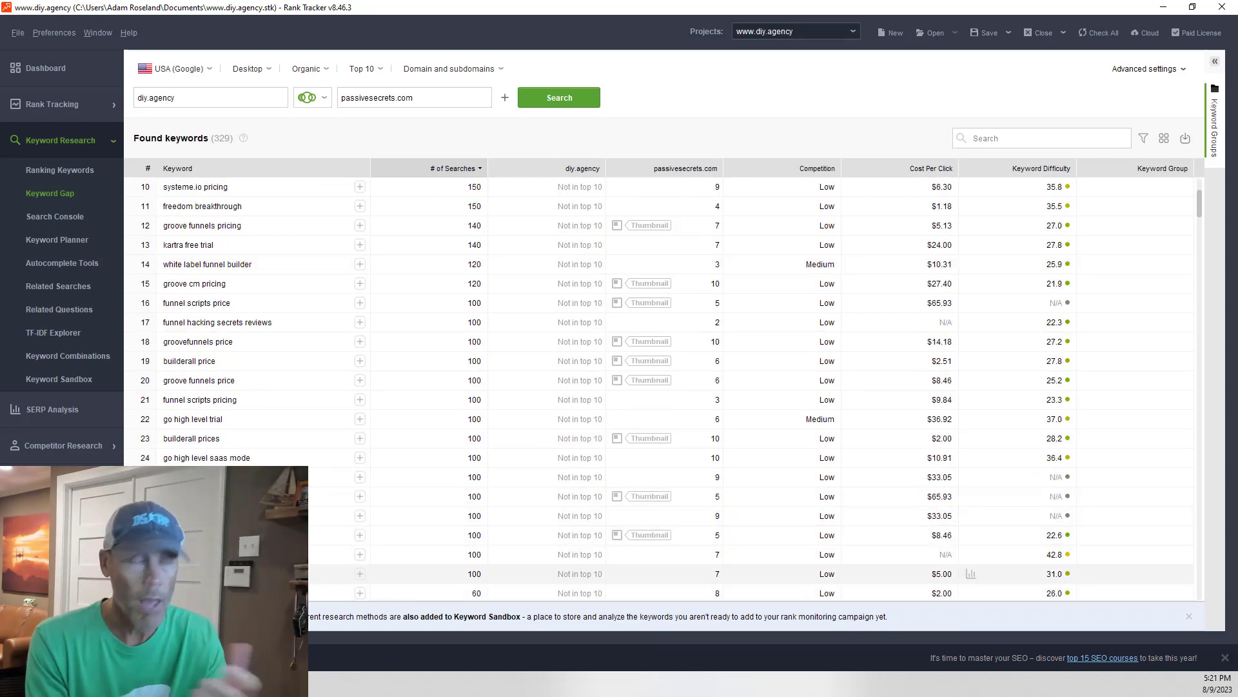
scroll(570, 534, "up", 3)
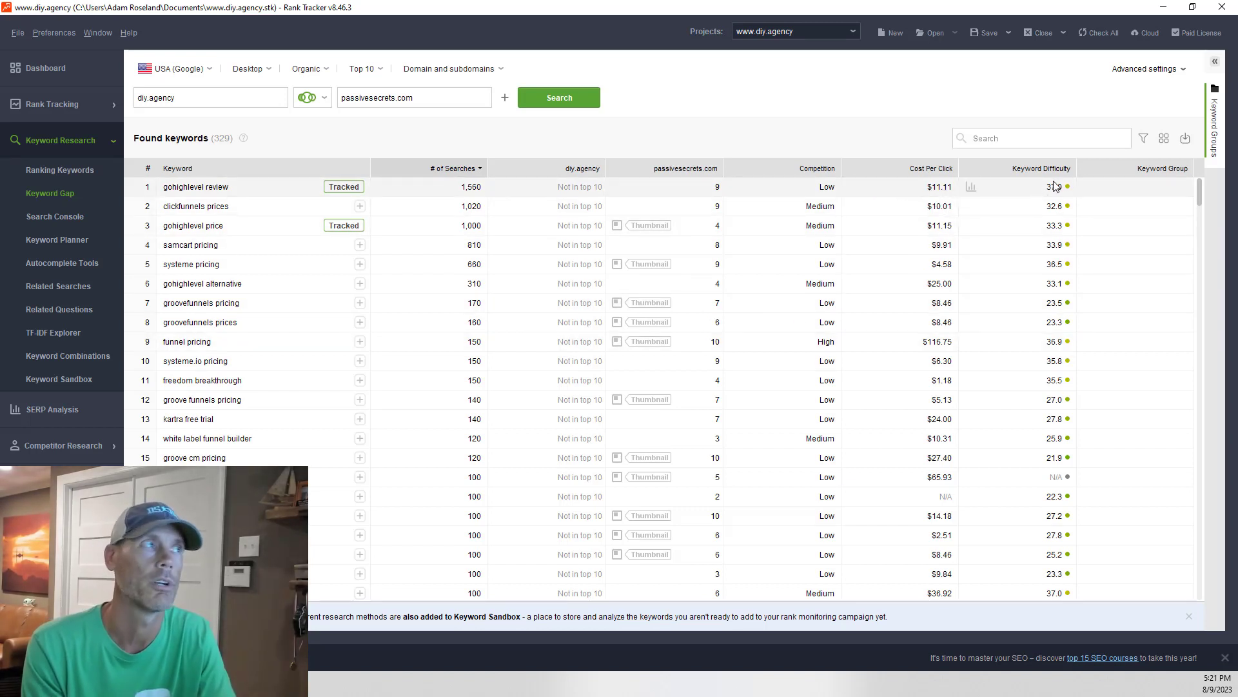
- View the Search Console and Keyword Planner methods, briefly showing the keyword groups beside the Keyword Planner results
left_click(67, 215)
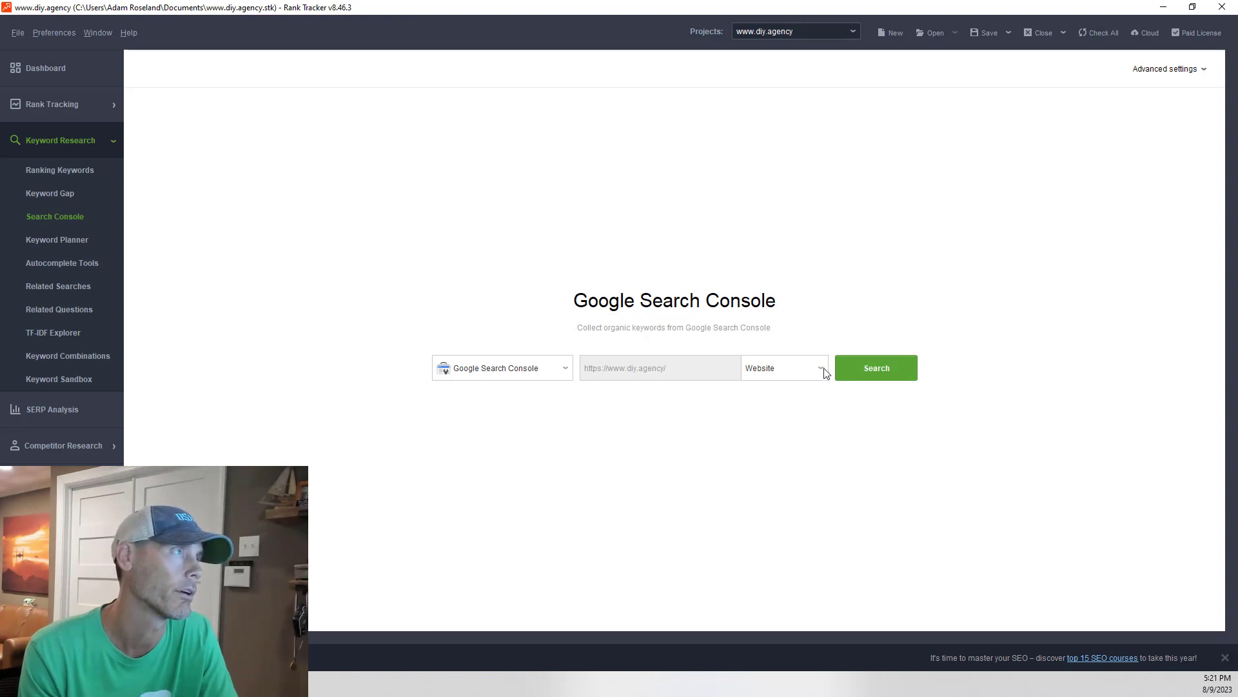
left_click(67, 240)
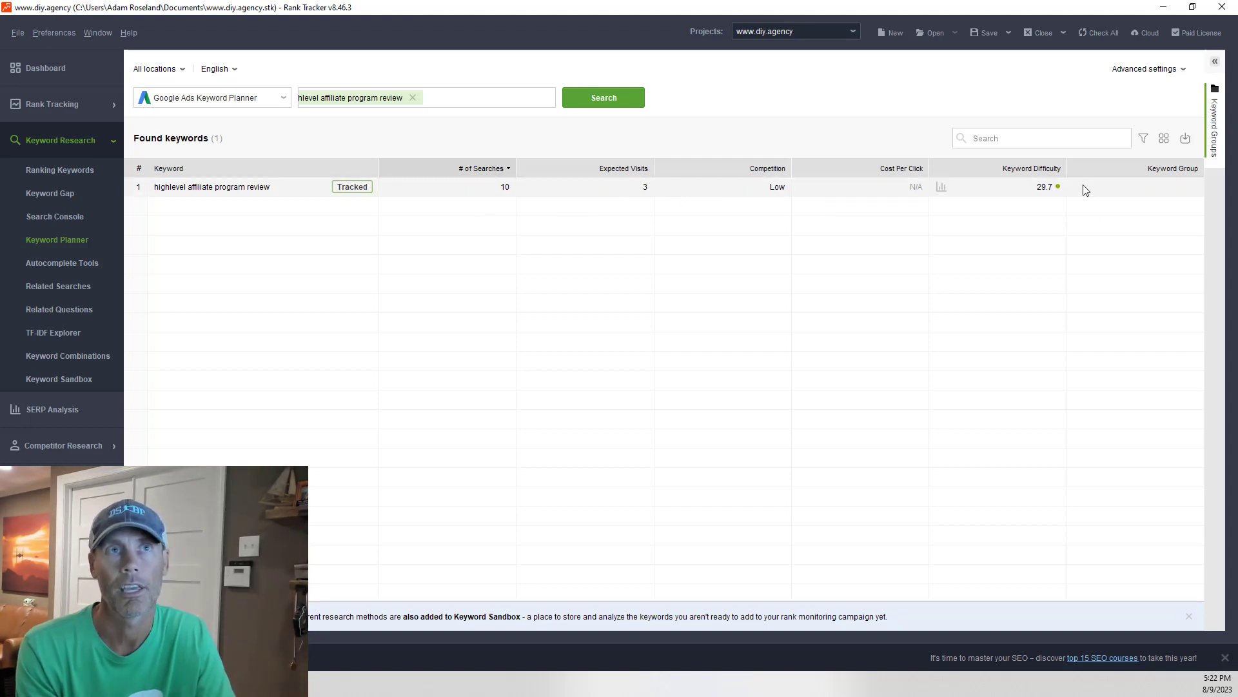
left_click(1216, 63)
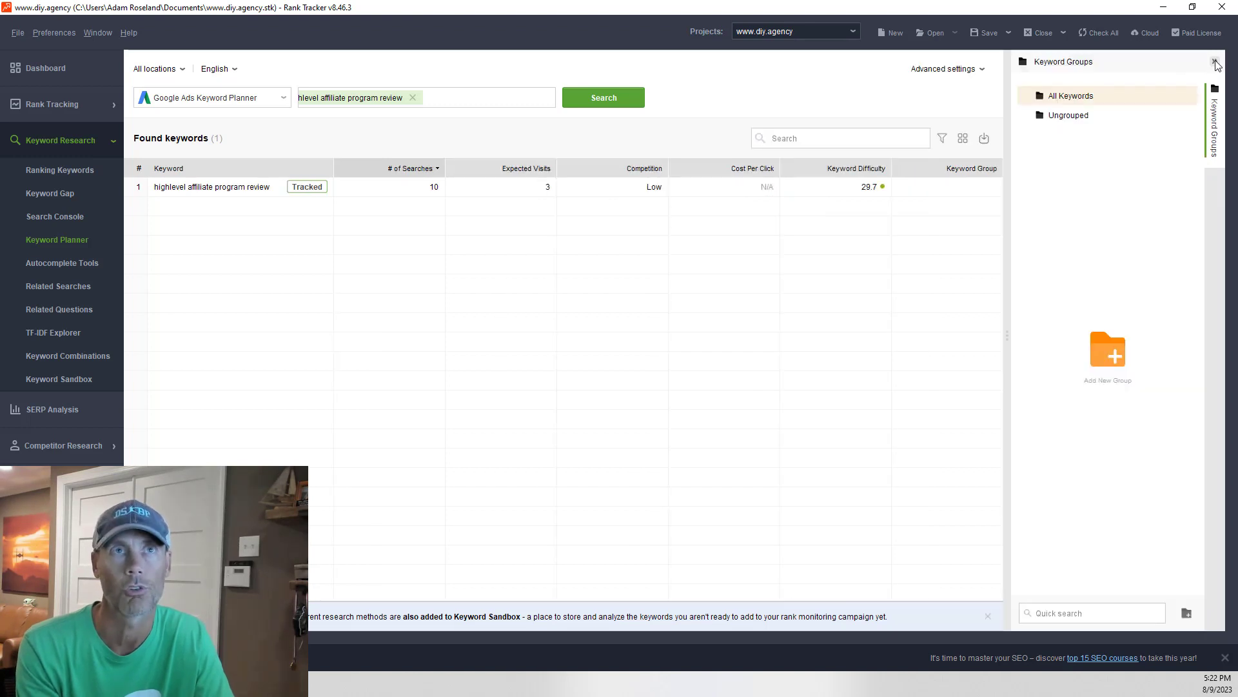
left_click(1215, 63)
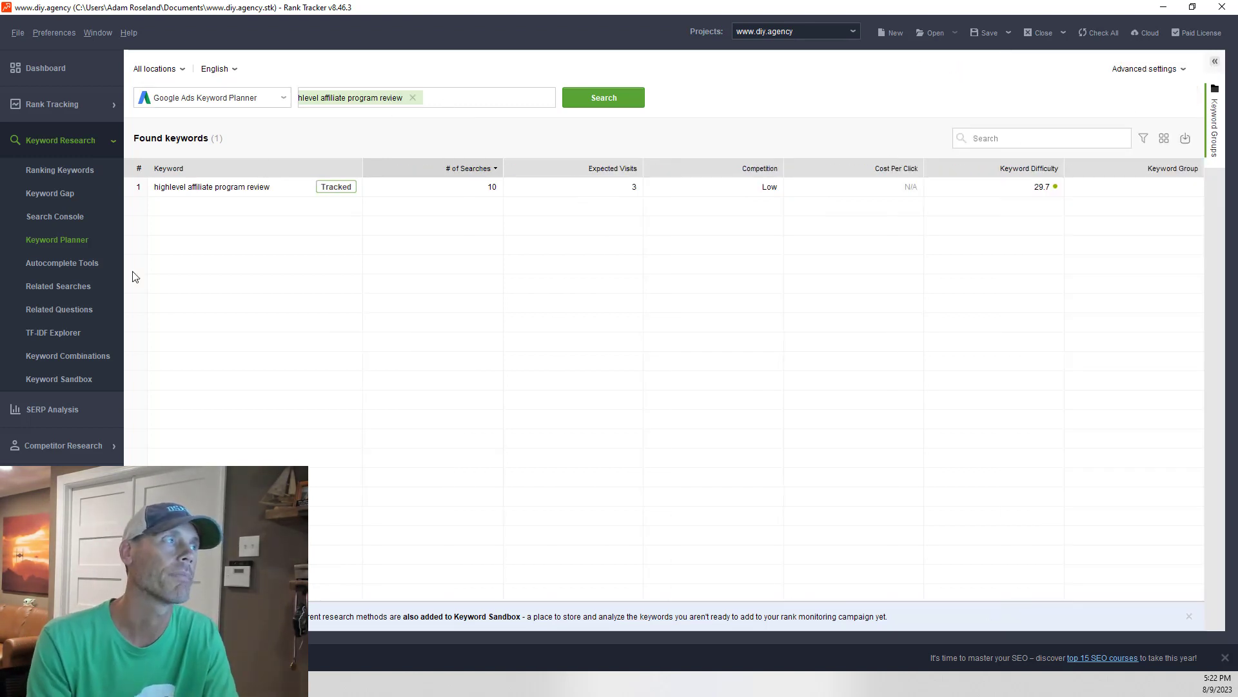
- Open the Autocomplete Tools method with Google as source and add "highlevel affiliate" as a topic keyword
left_click(63, 264)
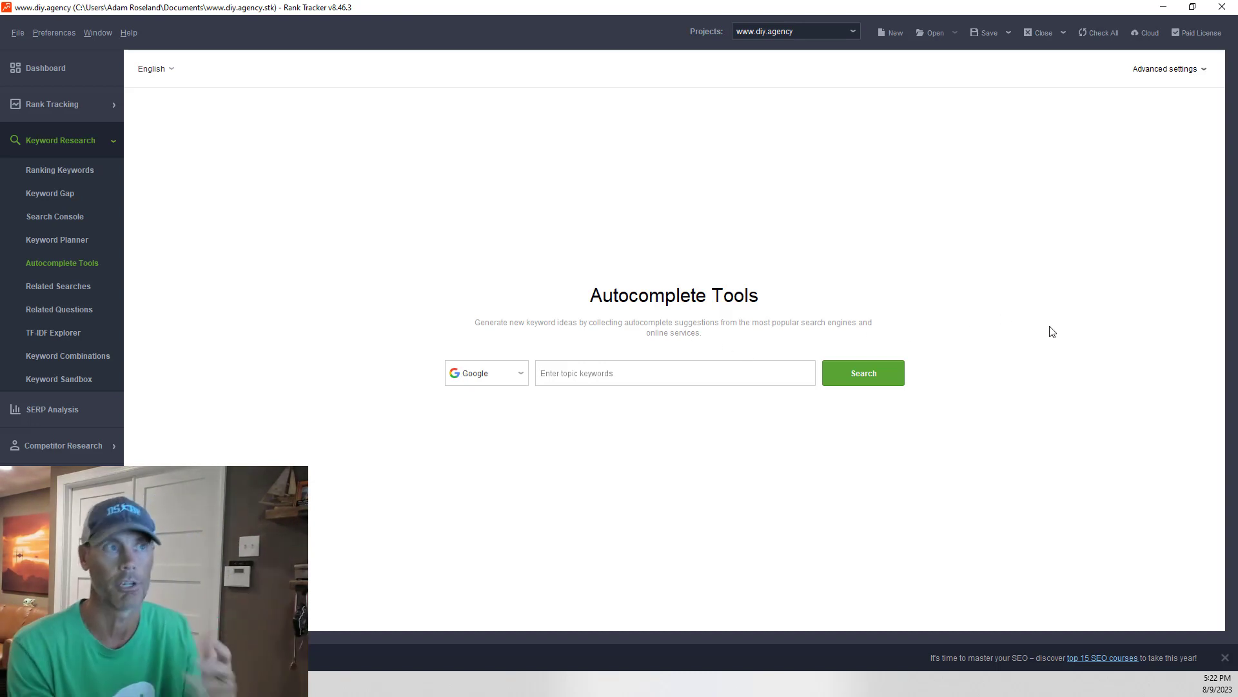
type("high")
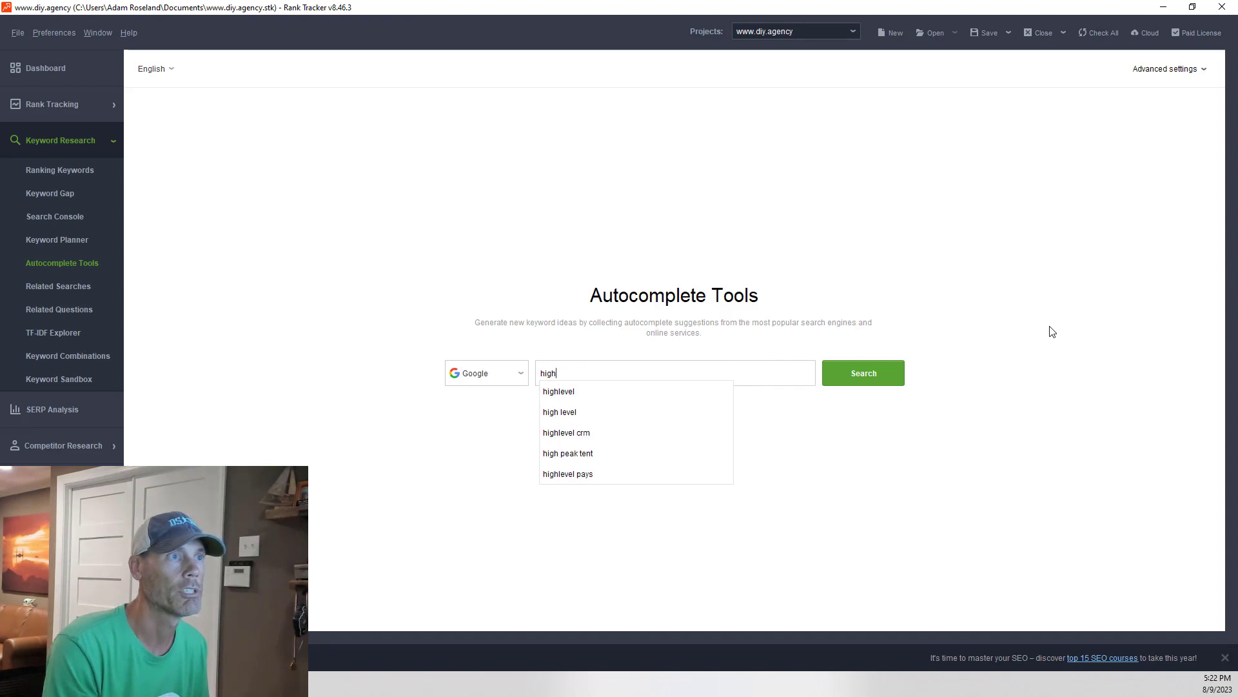
key("Down")
key("Down")
key("Down")
key("Up")
key("Up")
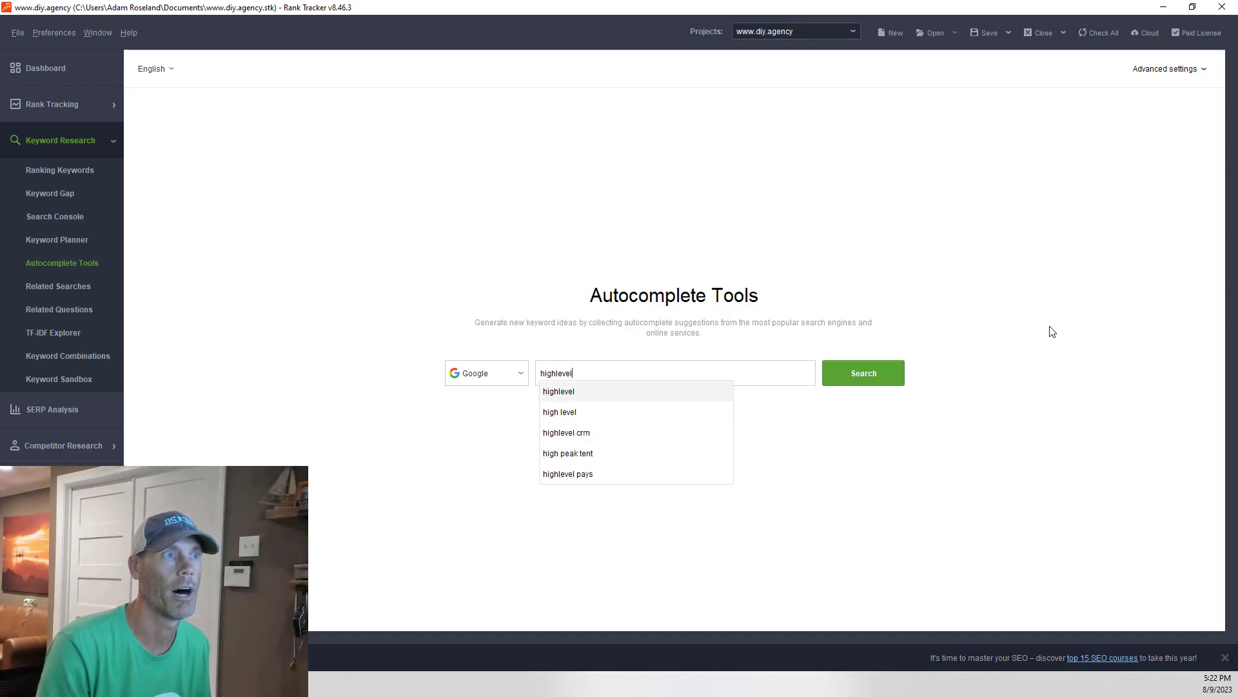
type("a")
key("BackSpace")
type("a")
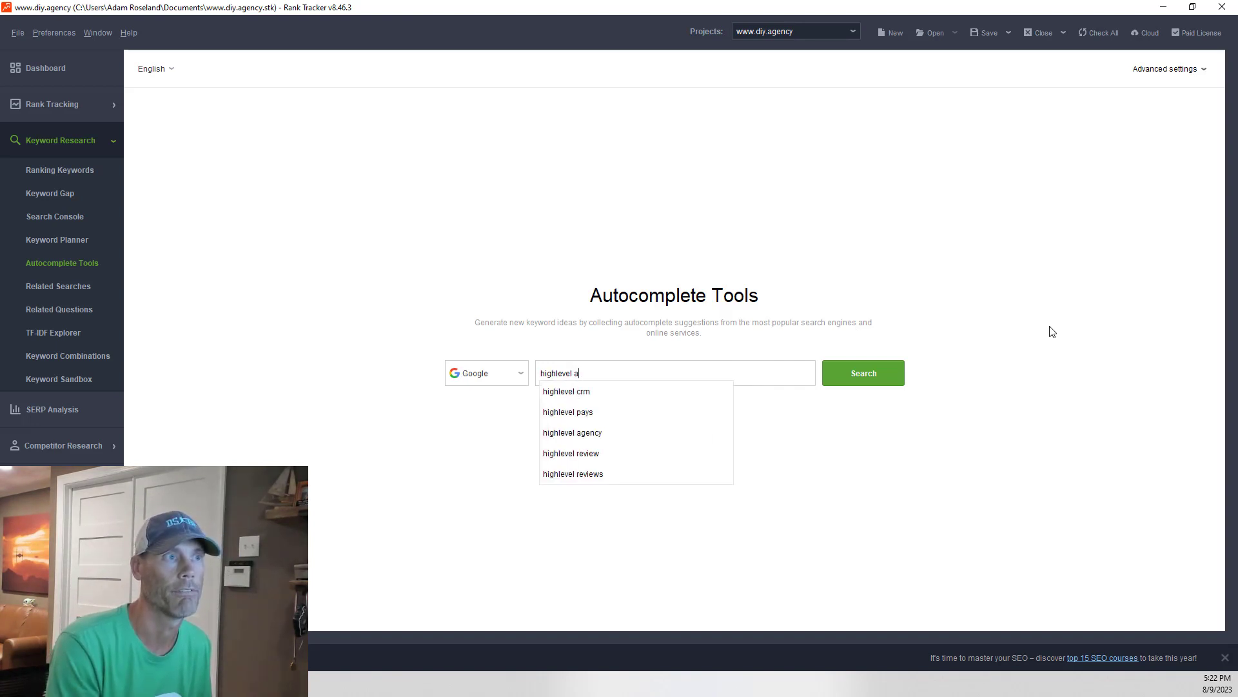
type("ff")
key("Down")
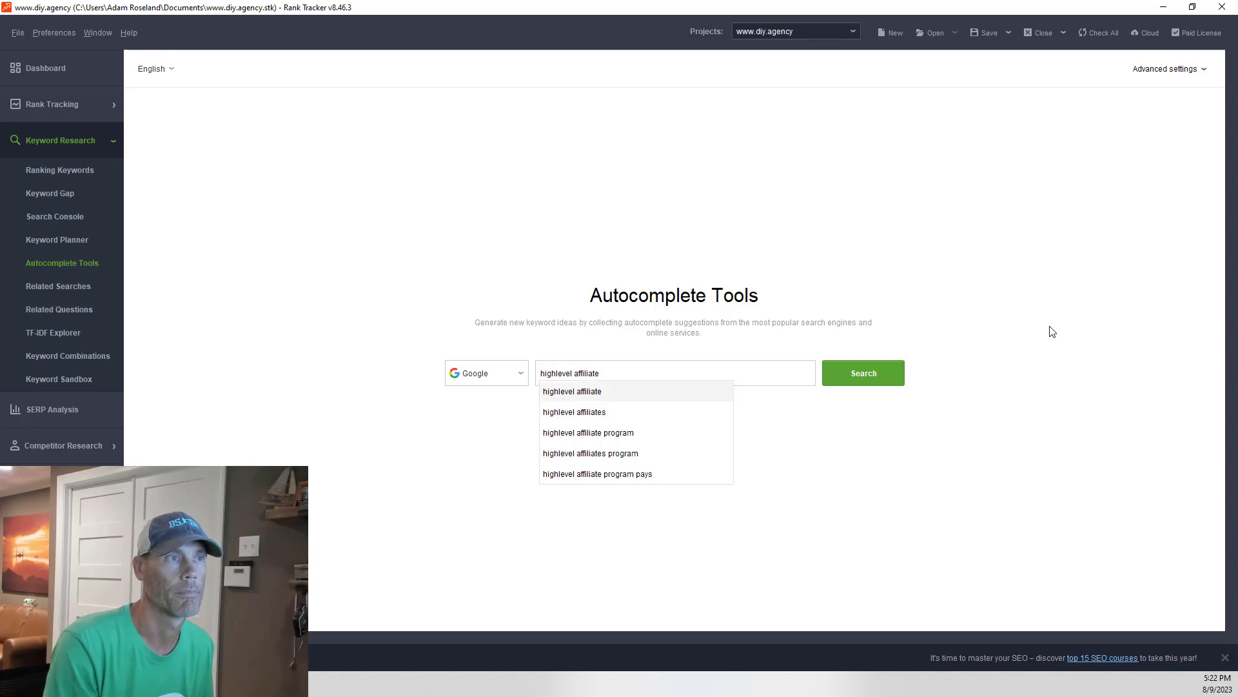
key("Return")
- Add "highlevel review" as a second topic keyword for the autocomplete search
type("h")
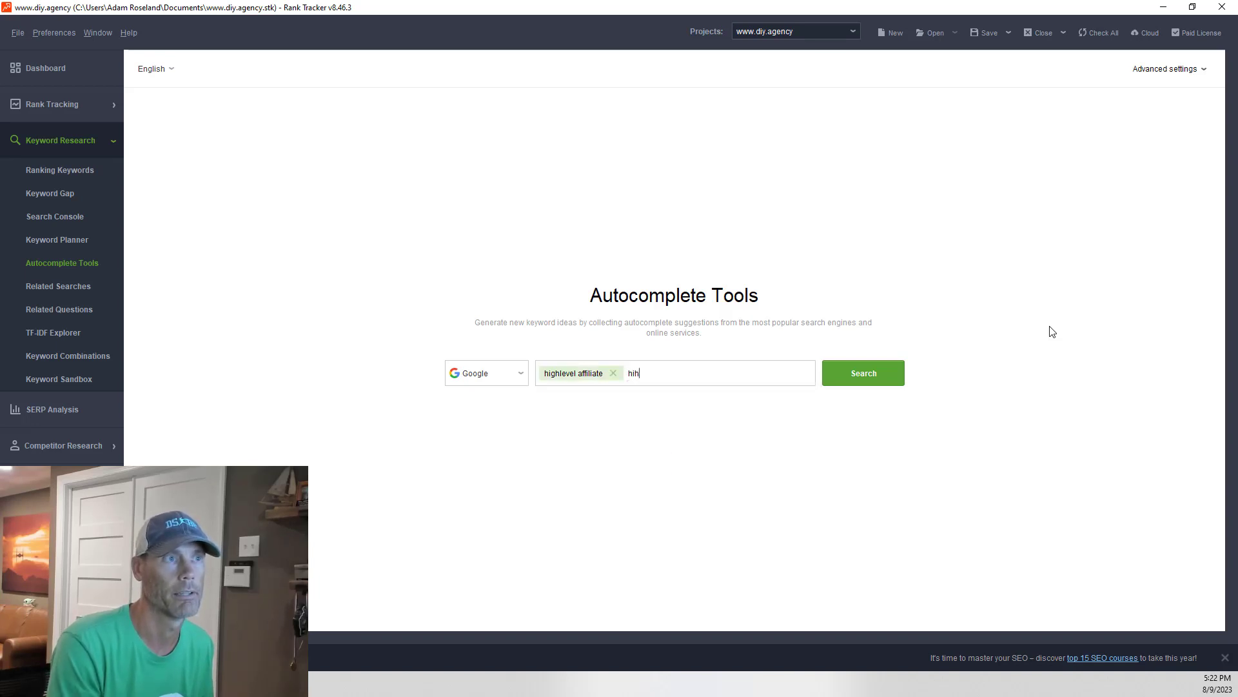
type("ighlevel review")
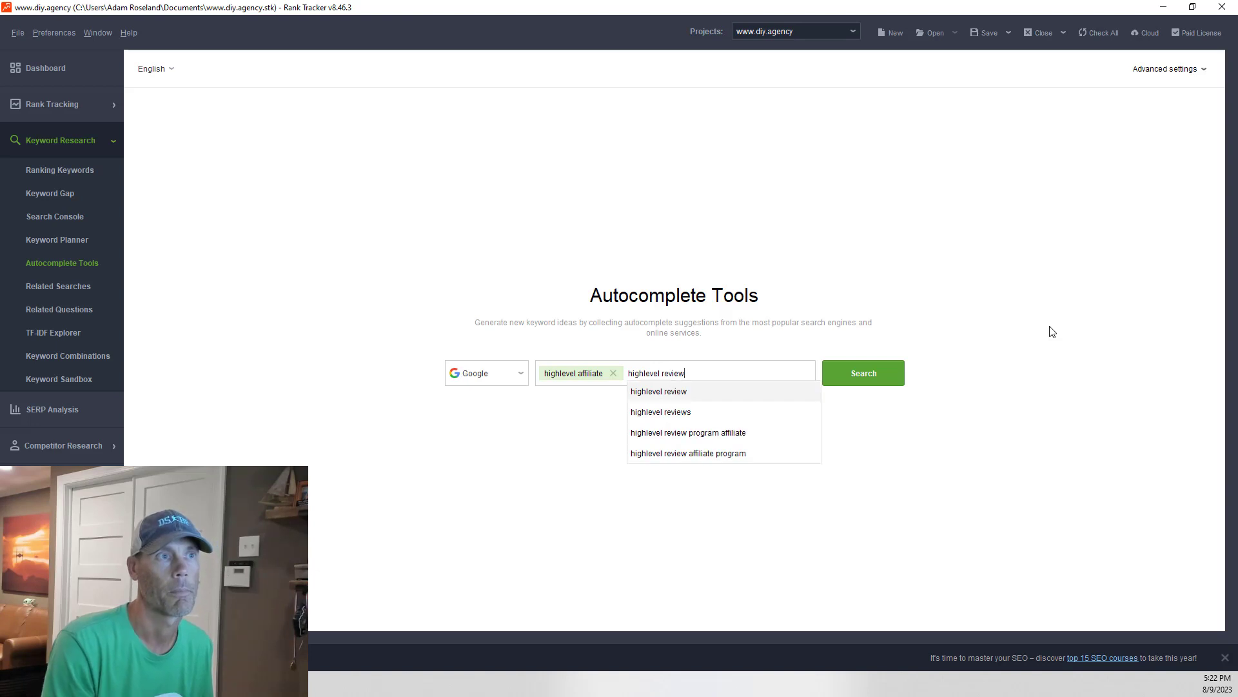
key("Return")
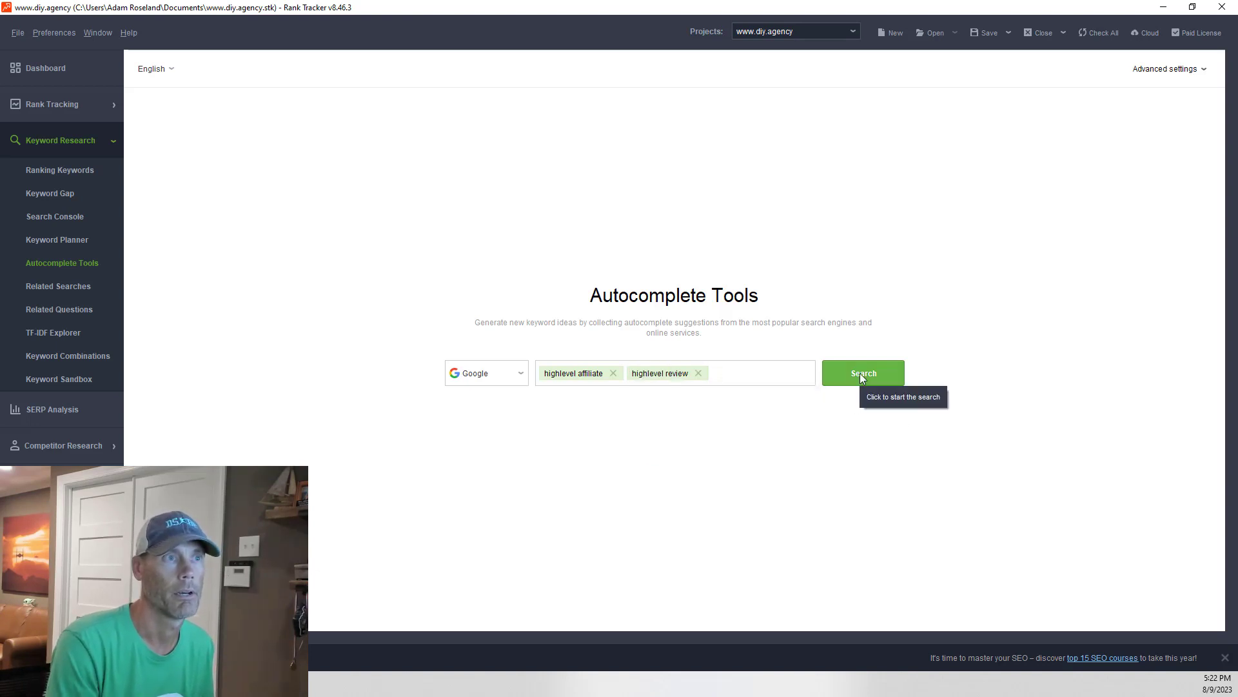
- Add "highlevel affiliate program" as a third topic keyword and run the autocomplete search
type("highlevel affiliate")
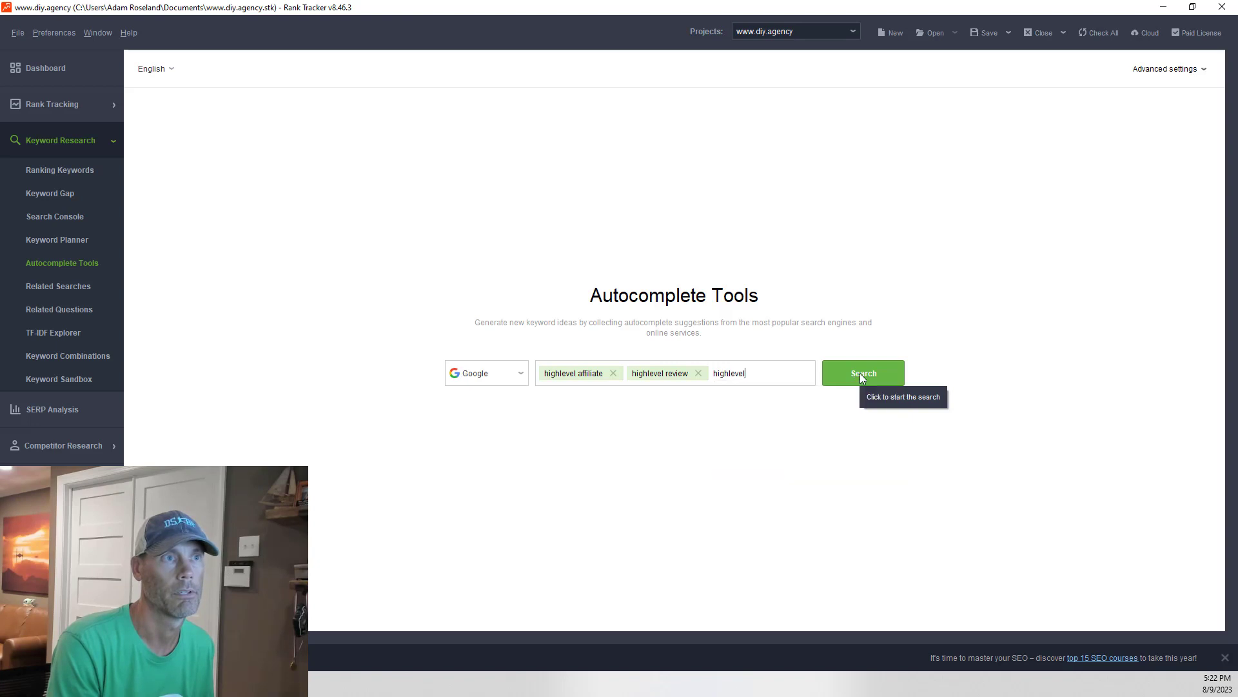
key("Down")
key("Down")
key("Return")
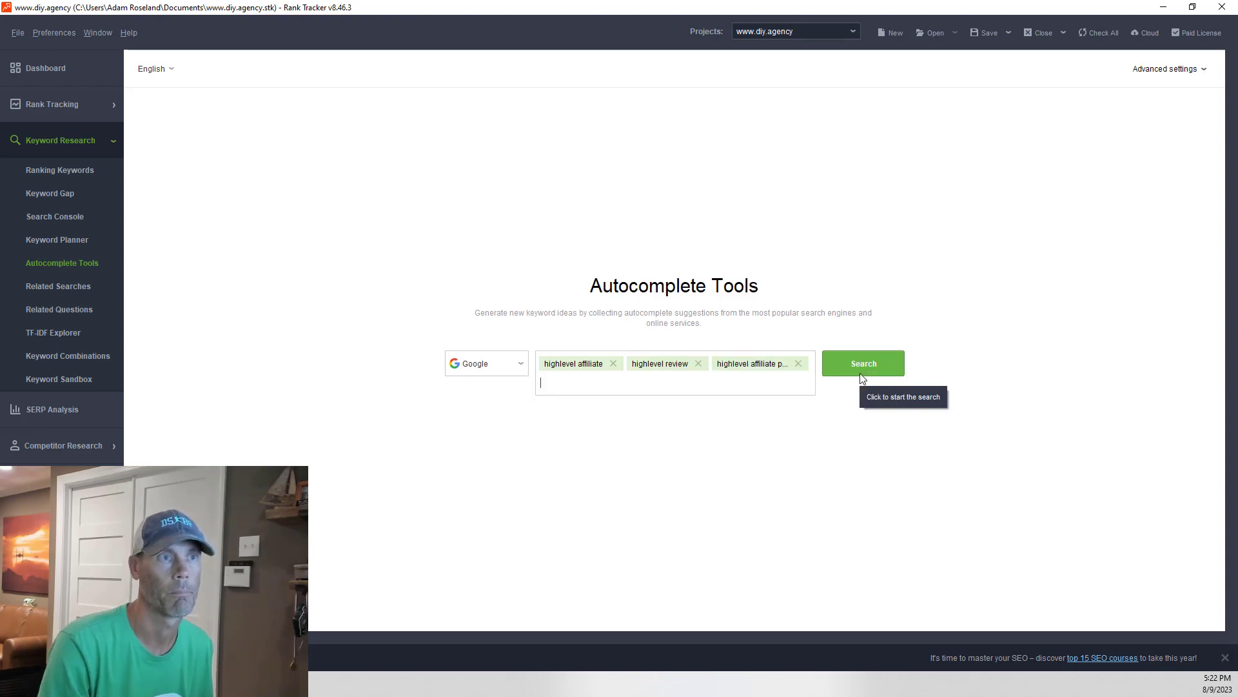
left_click(853, 362)
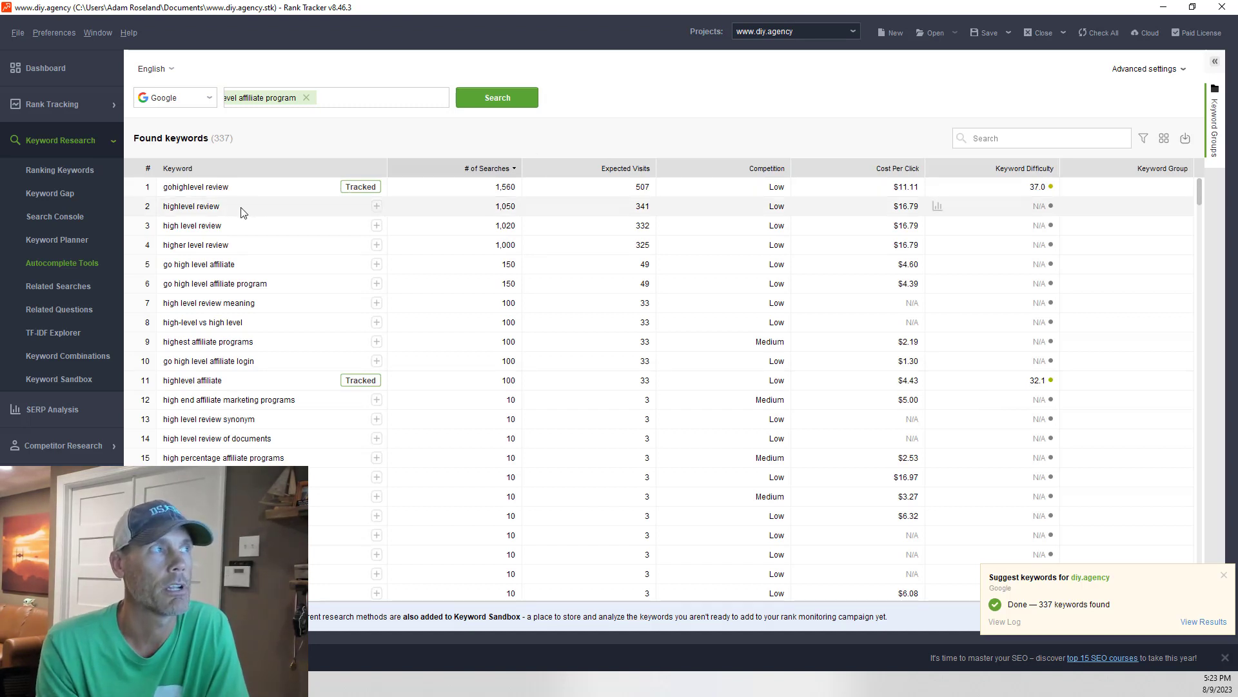
- Start tracking the found keywords "highlevel review", "go high level affiliate" and "go high level affiliate program"
left_click(377, 206)
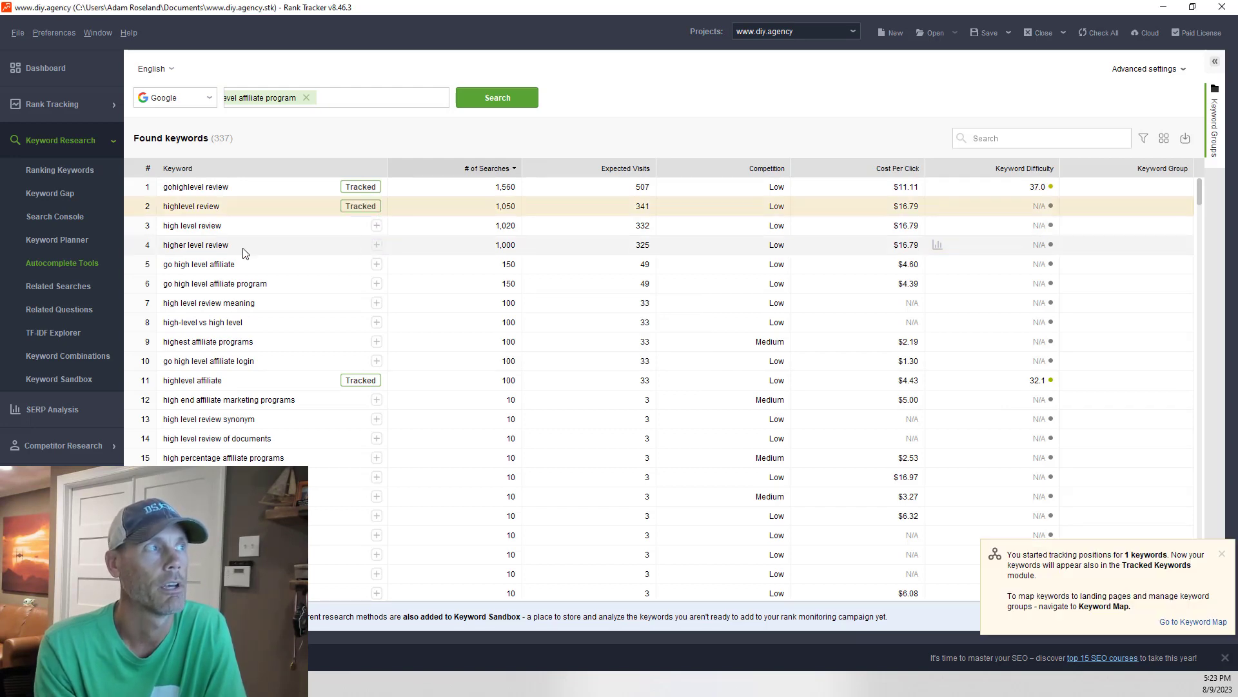
left_click(377, 264)
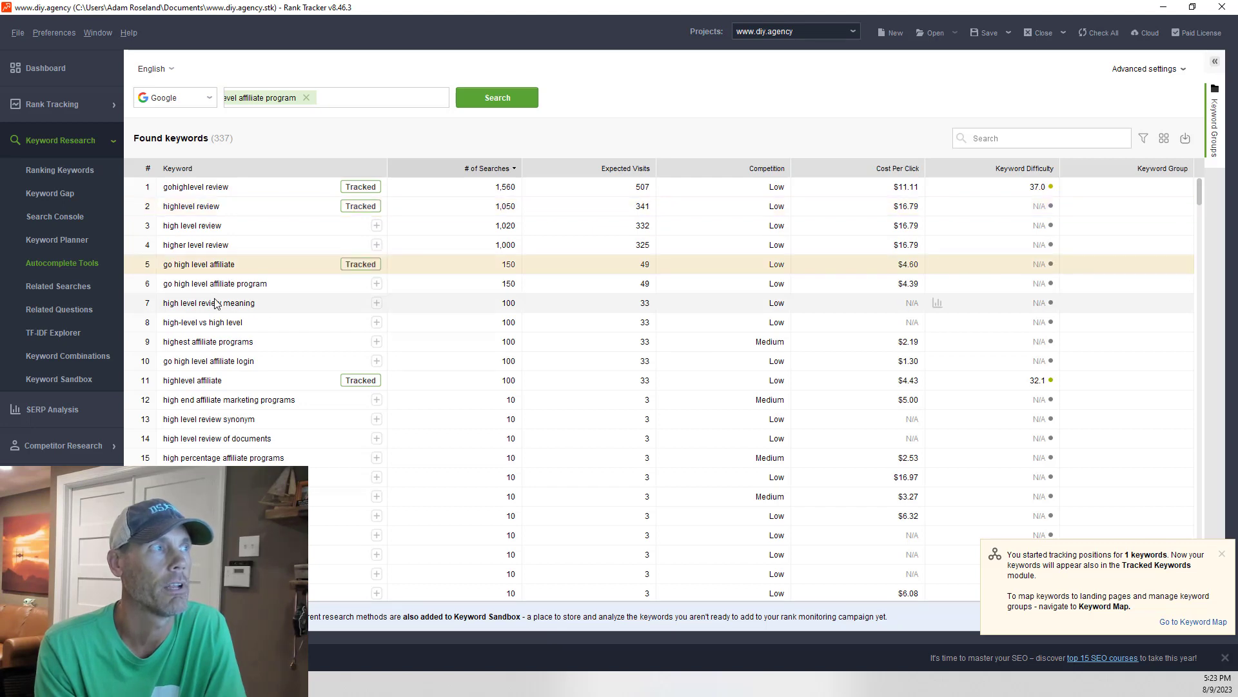
left_click(377, 283)
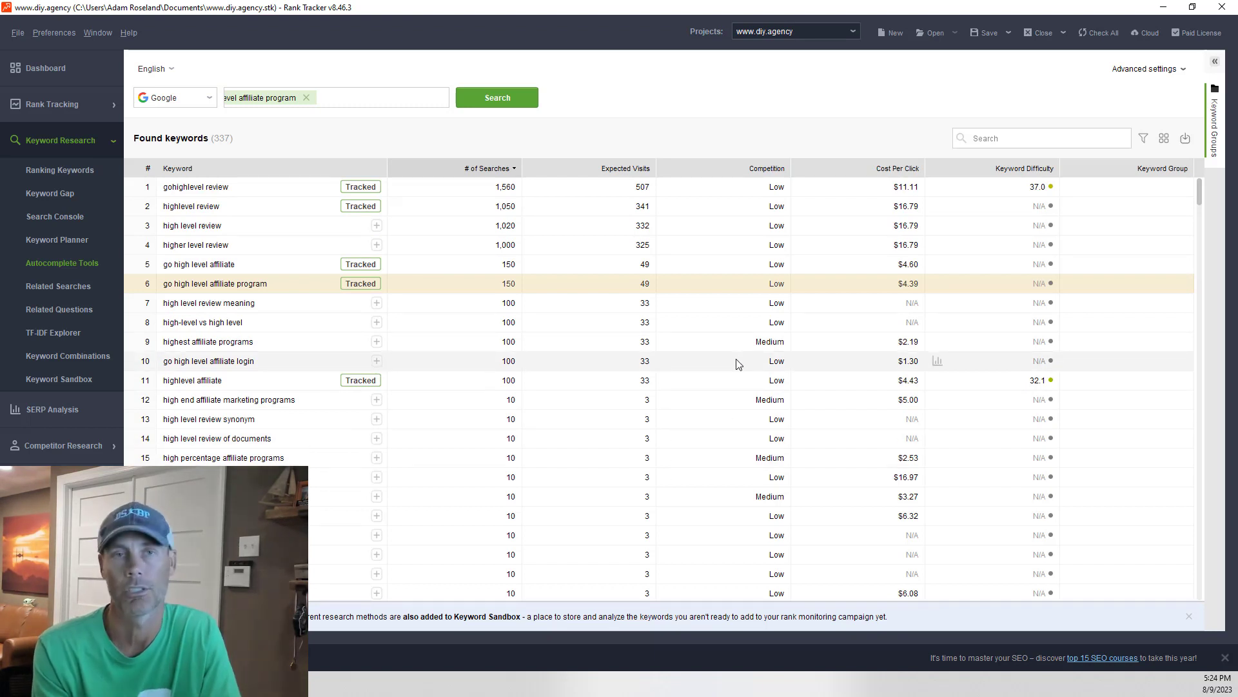
- Look through the autocomplete keyword list, checking search volume, competition and keyword difficulty down to the low-volume suggestions
mouse_move(738, 363)
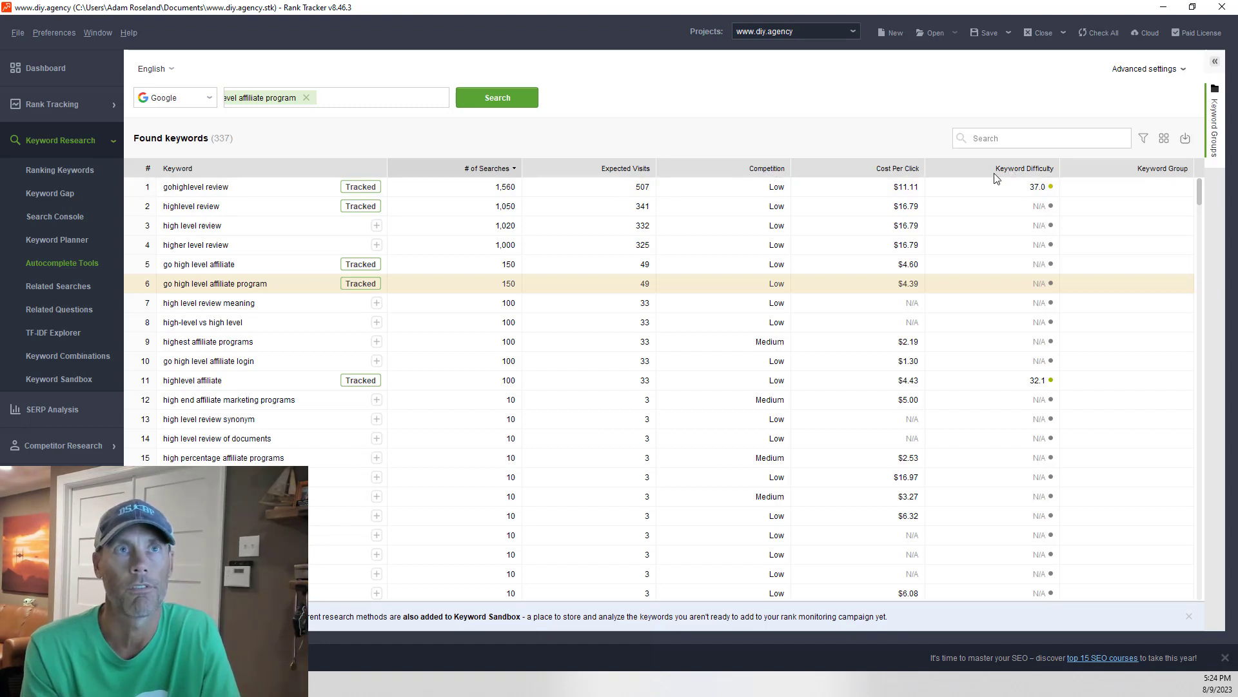
scroll(328, 386, "down", 4)
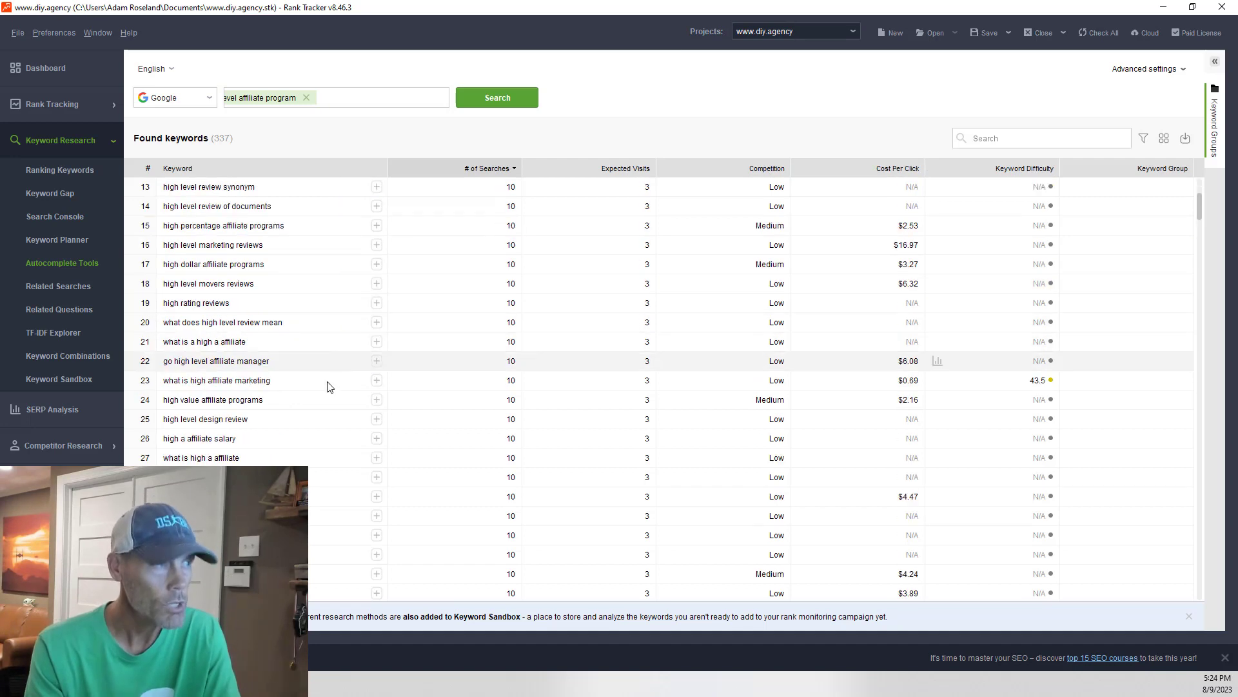
scroll(328, 386, "down", 20)
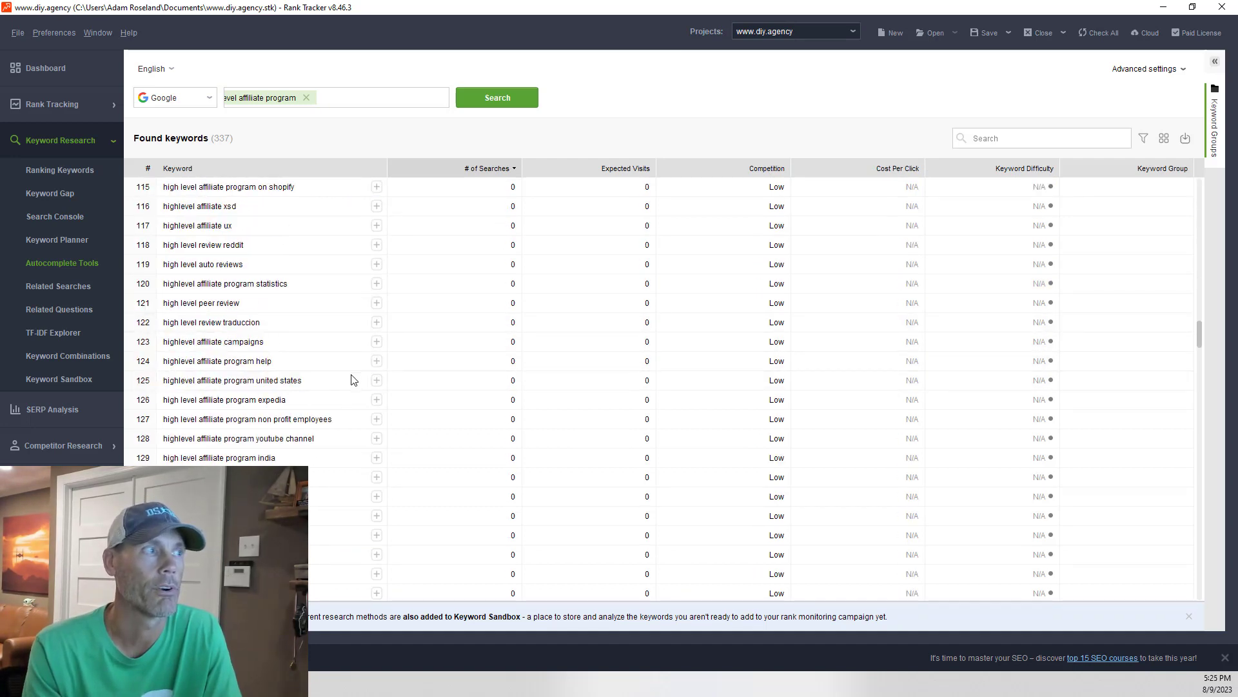
scroll(355, 379, "down", 20)
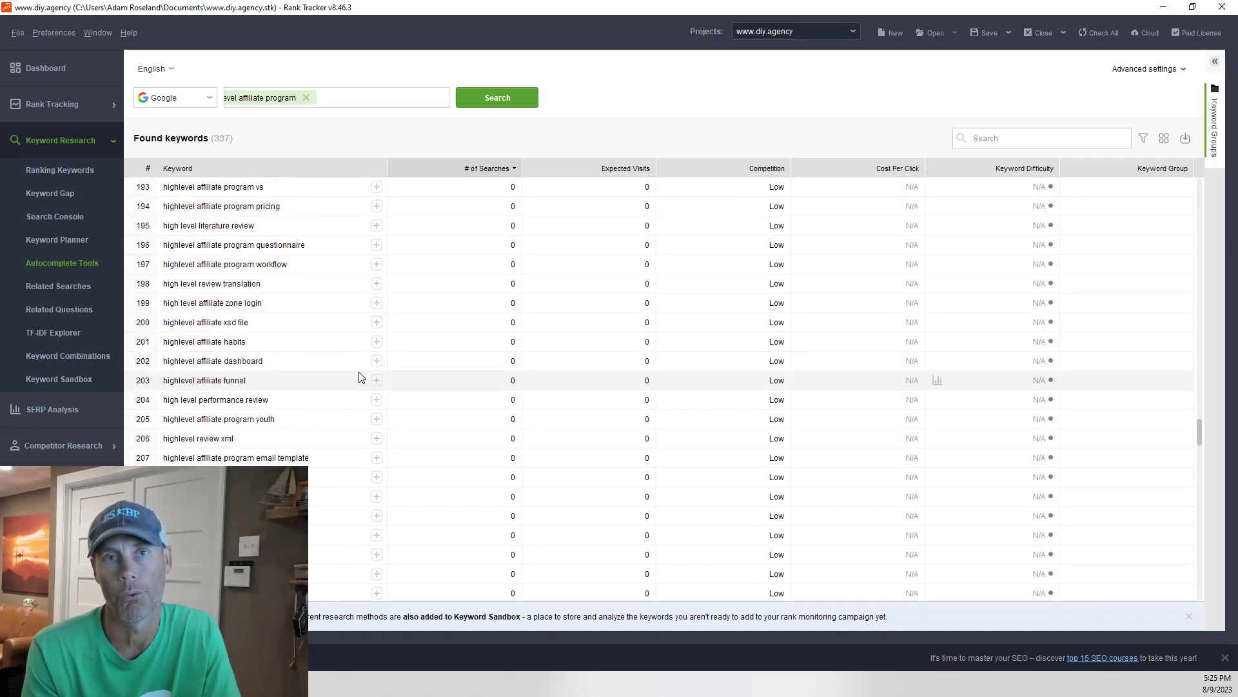
scroll(359, 377, "down", 17)
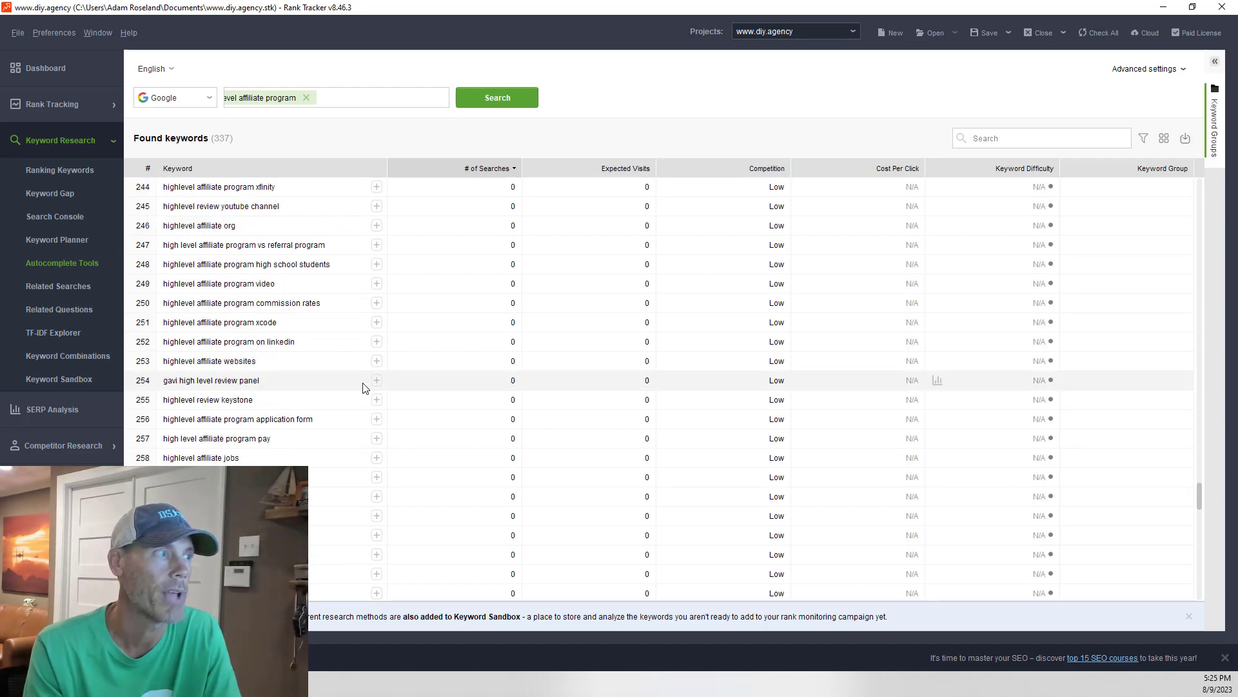
scroll(362, 387, "down", 8)
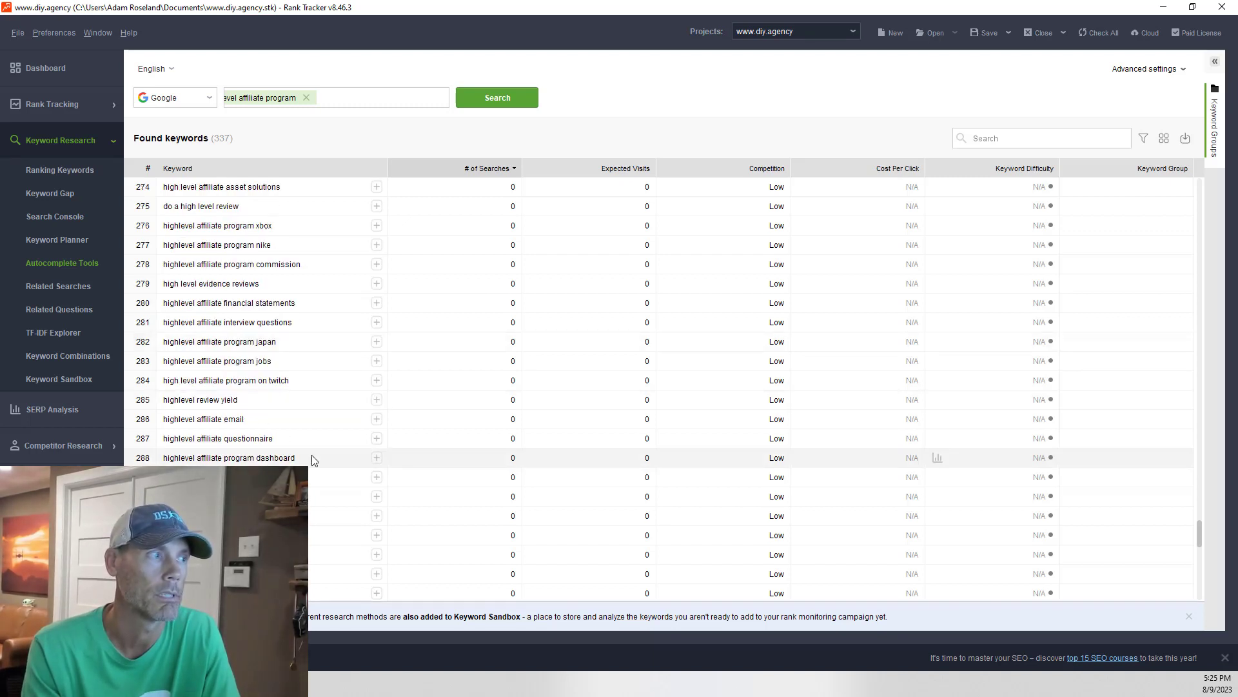
scroll(315, 459, "down", 2)
scroll(323, 476, "down", 4)
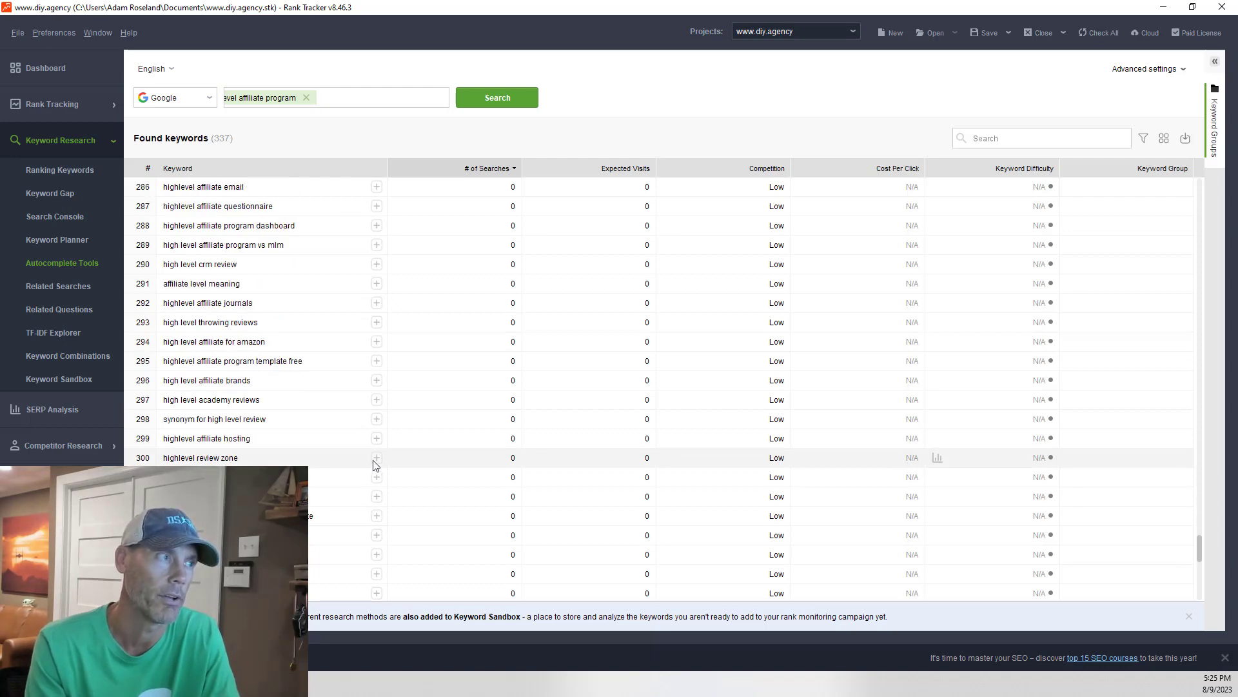
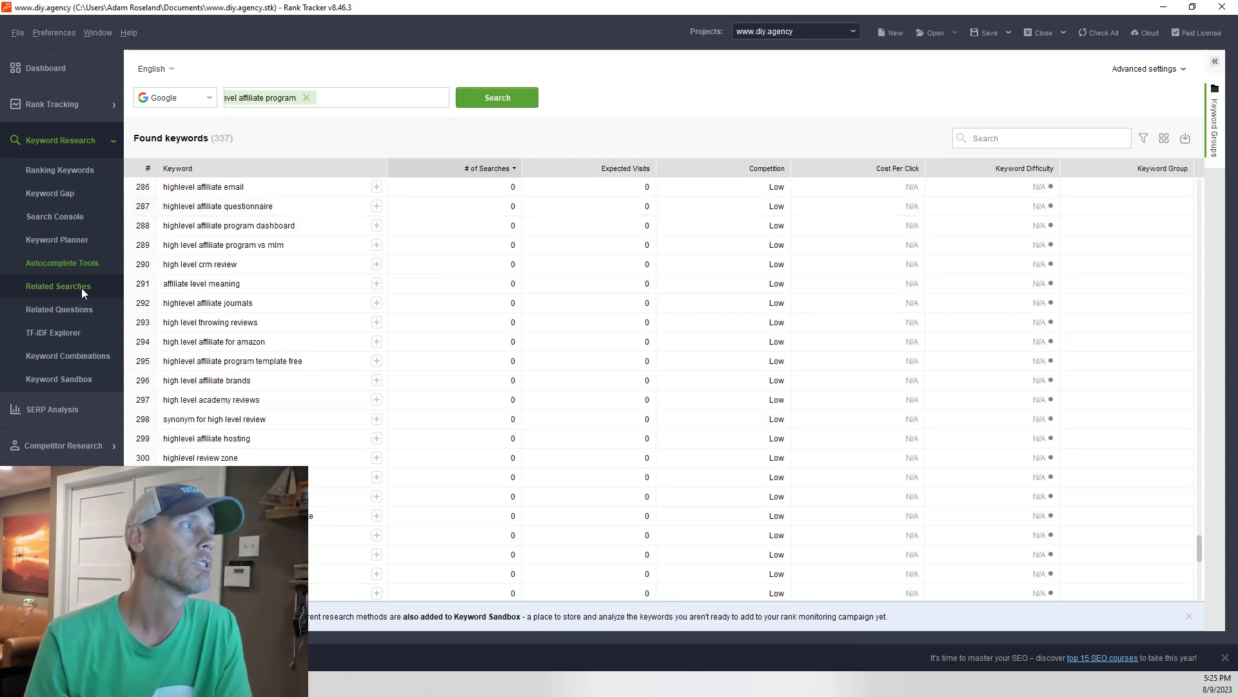
- Open the Related Searches method with Google as source and add "highlevel affiliate" as a topic keyword
left_click(76, 263)
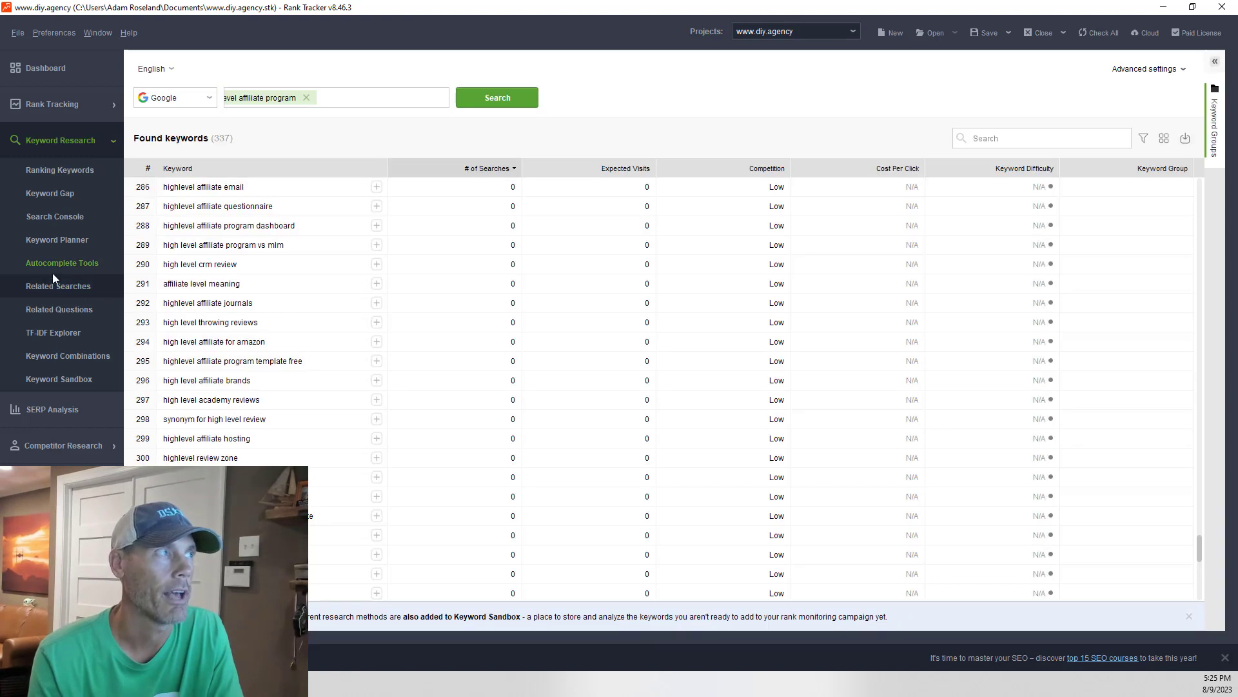
left_click(60, 288)
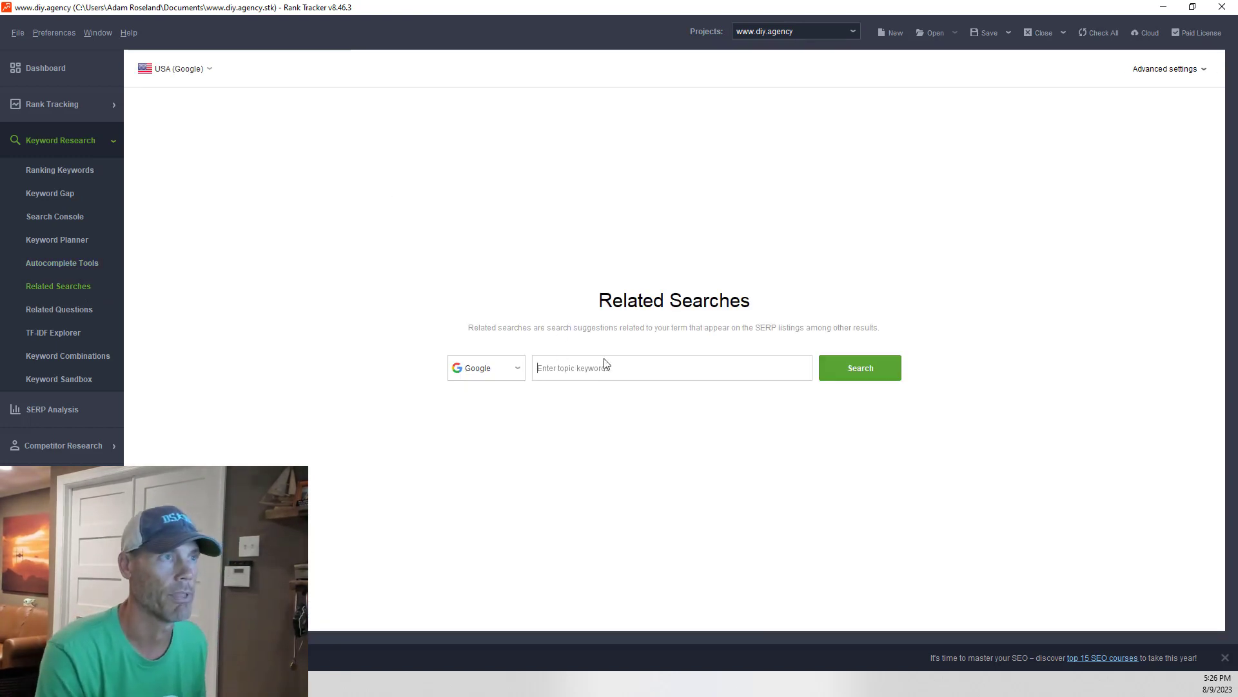
type("highlevel")
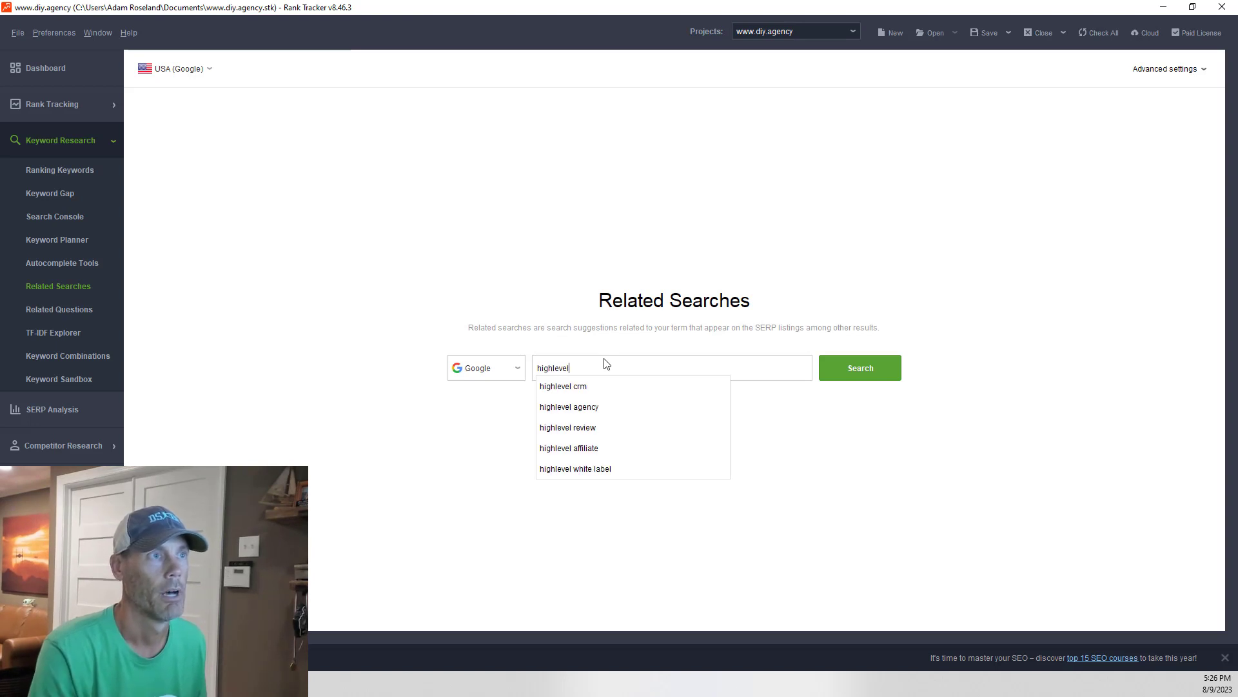
key("Down")
key("Down")
key("Down")
key("Down")
key("Return")
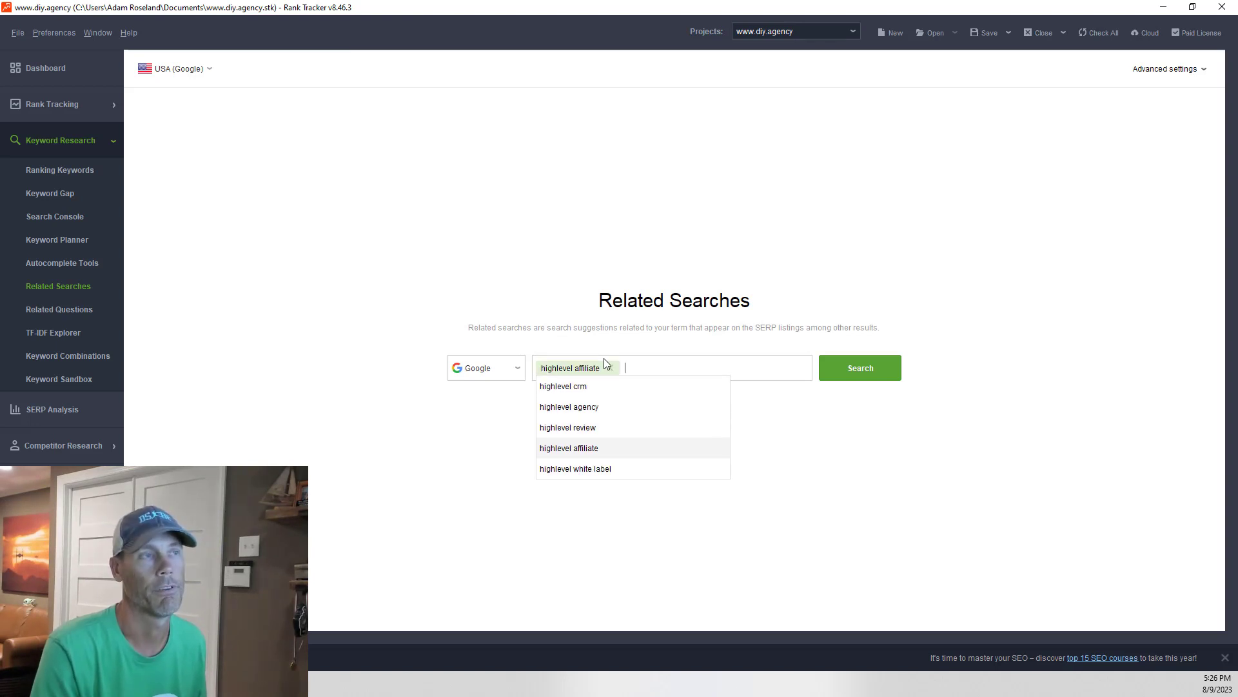
- Add "highlevel review" and "highlevel affiliate program" as further topic keywords for the related searches
type("highleve")
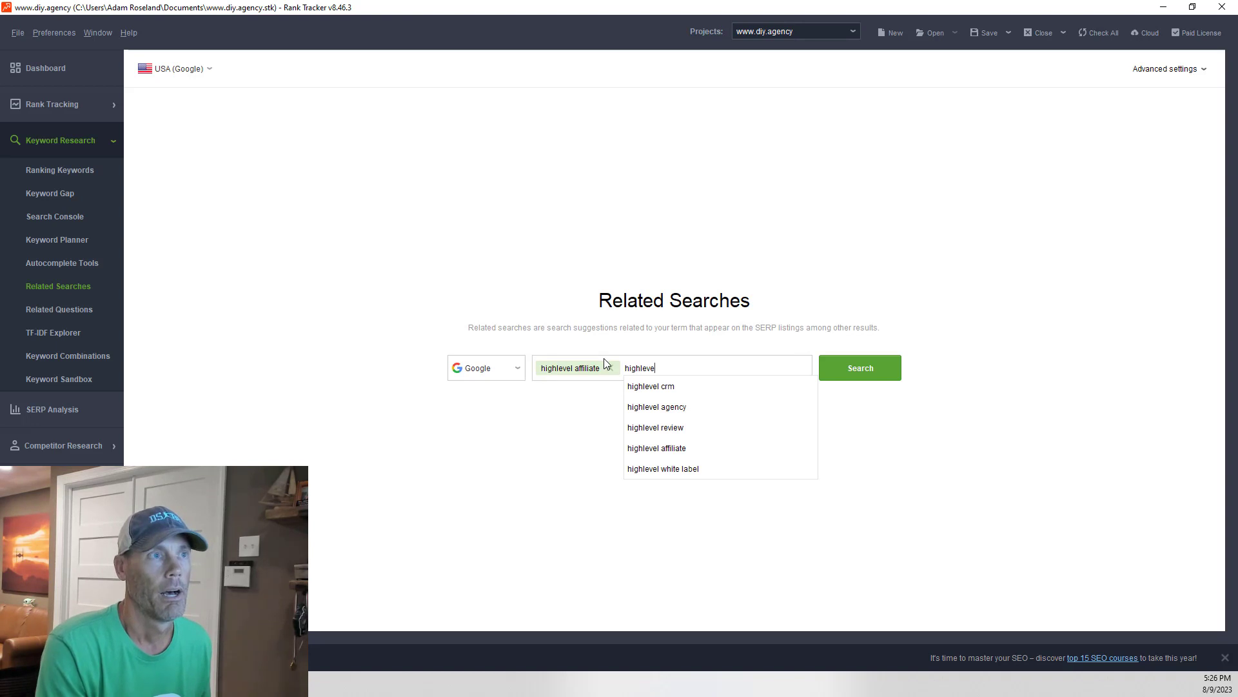
type("l review")
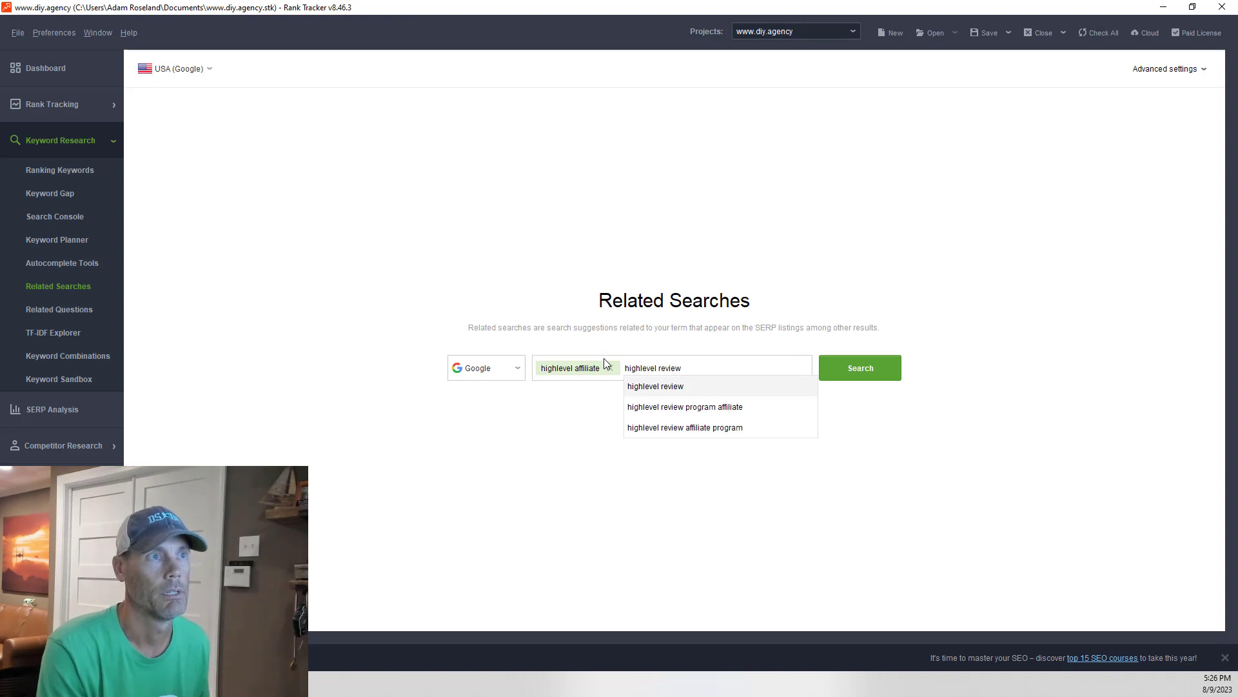
key("Return")
type("highle")
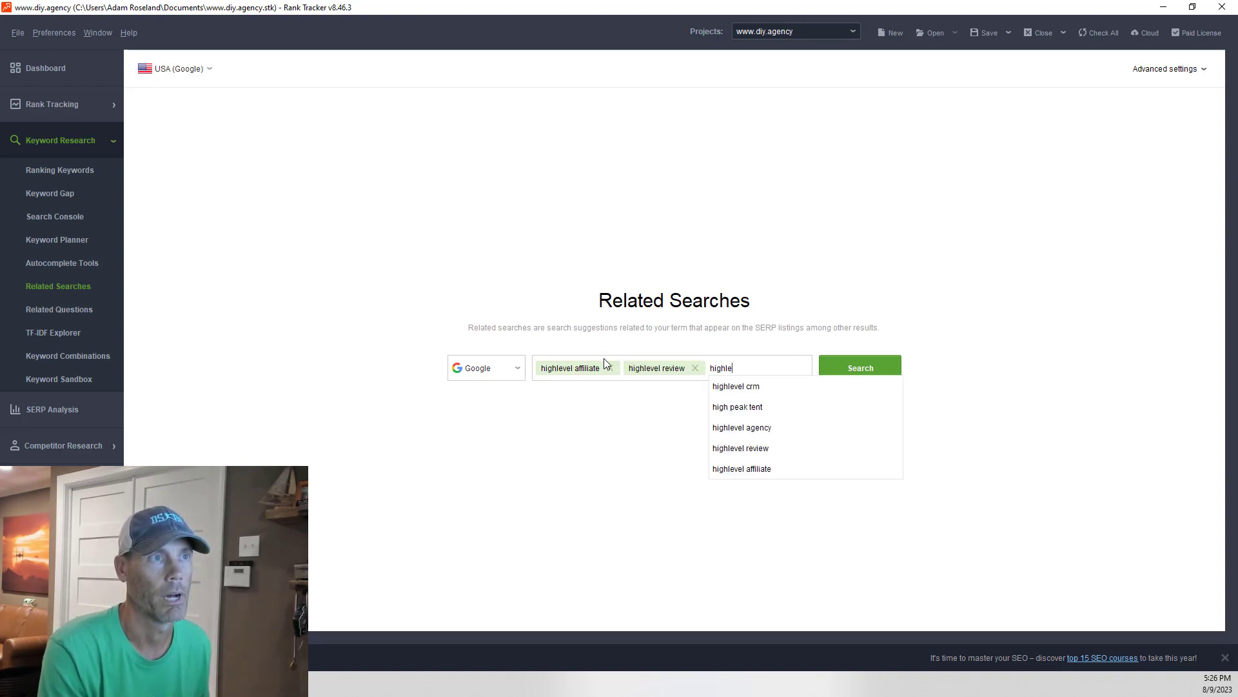
type("v")
key("Down")
key("Down")
key("Down")
key("Down")
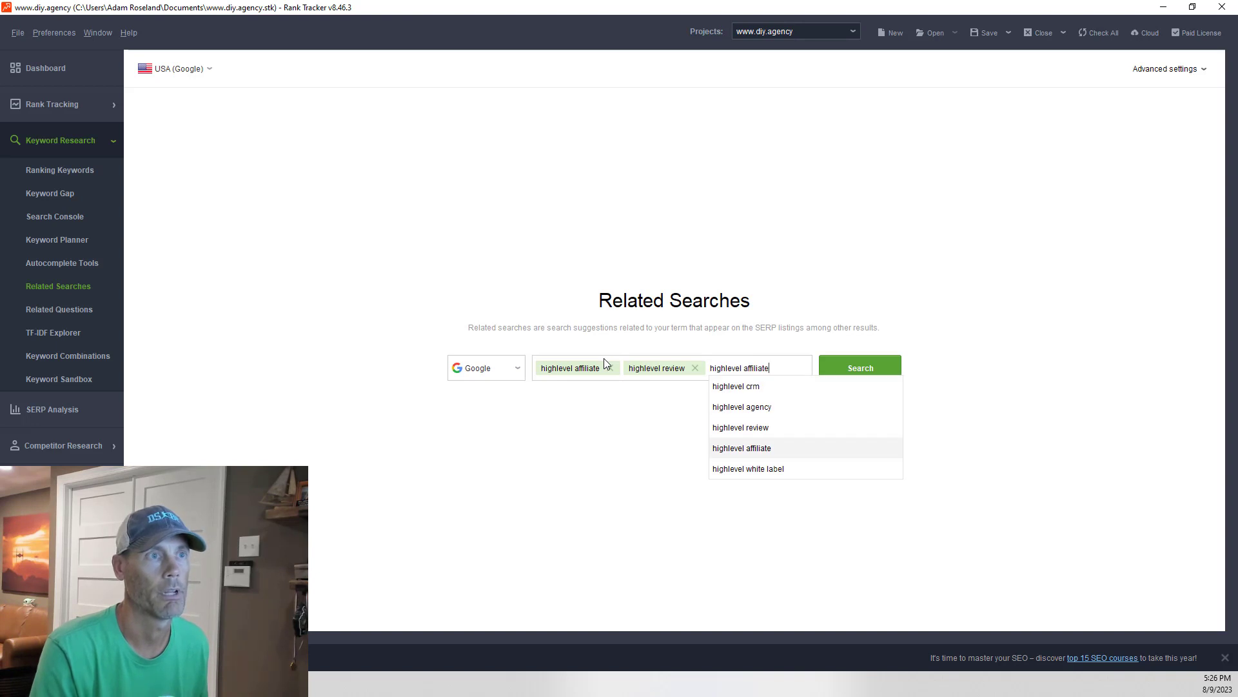
type("program")
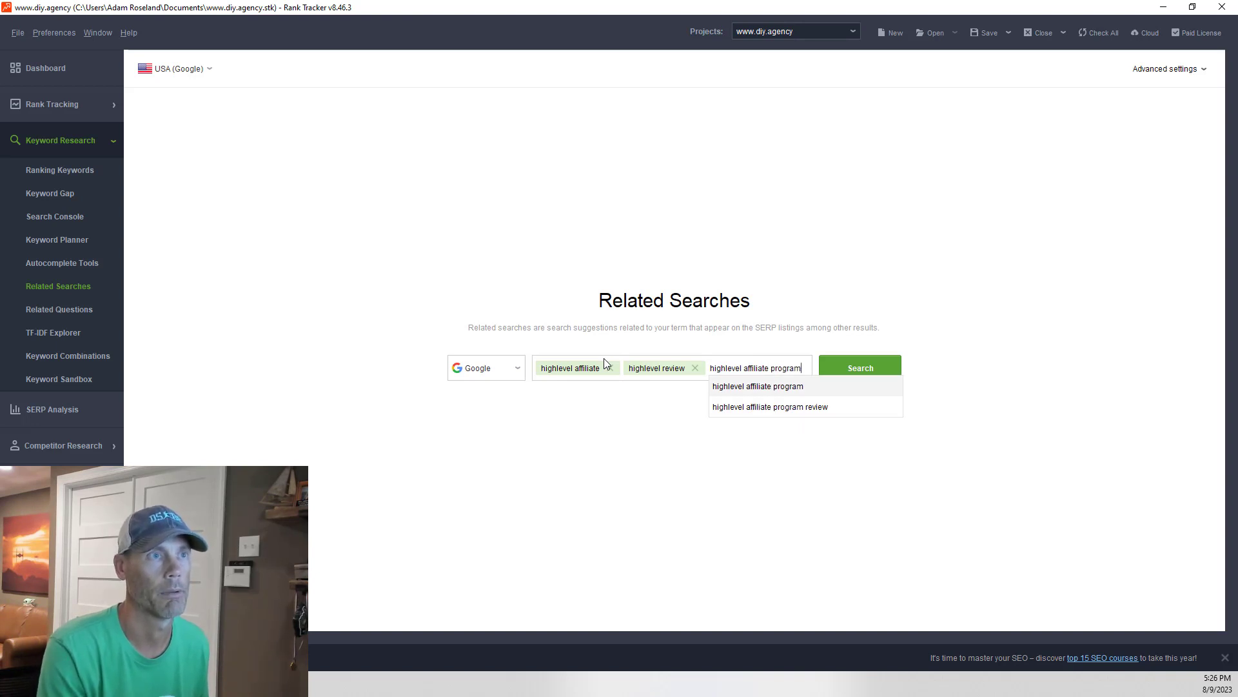
key("Return")
- Run the Related Searches search and look over the found keywords
left_click(828, 361)
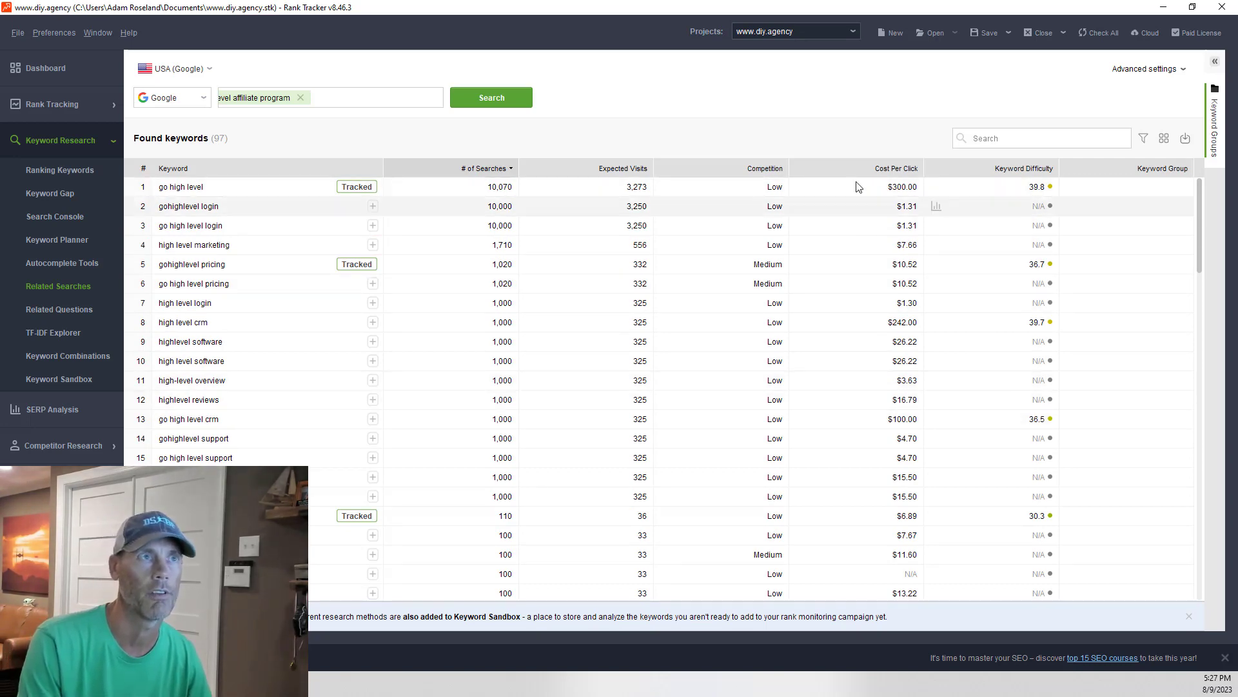
left_click(354, 187)
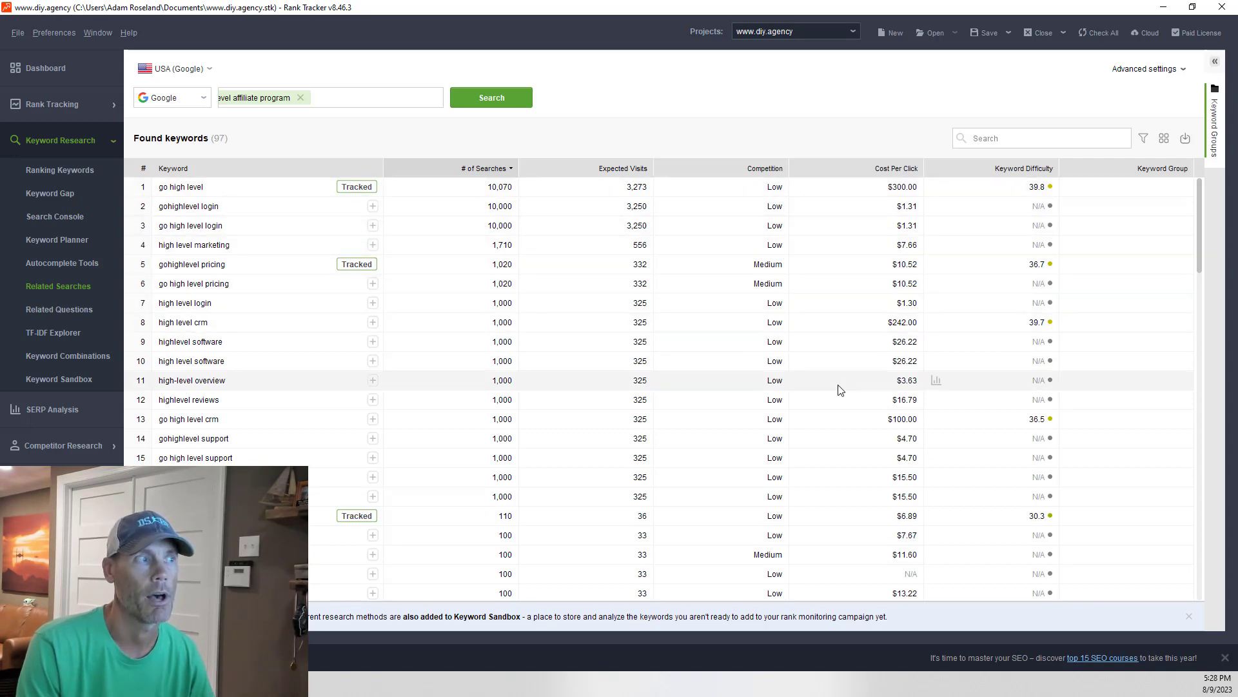
scroll(839, 396, "down", 2)
scroll(839, 396, "down", 11)
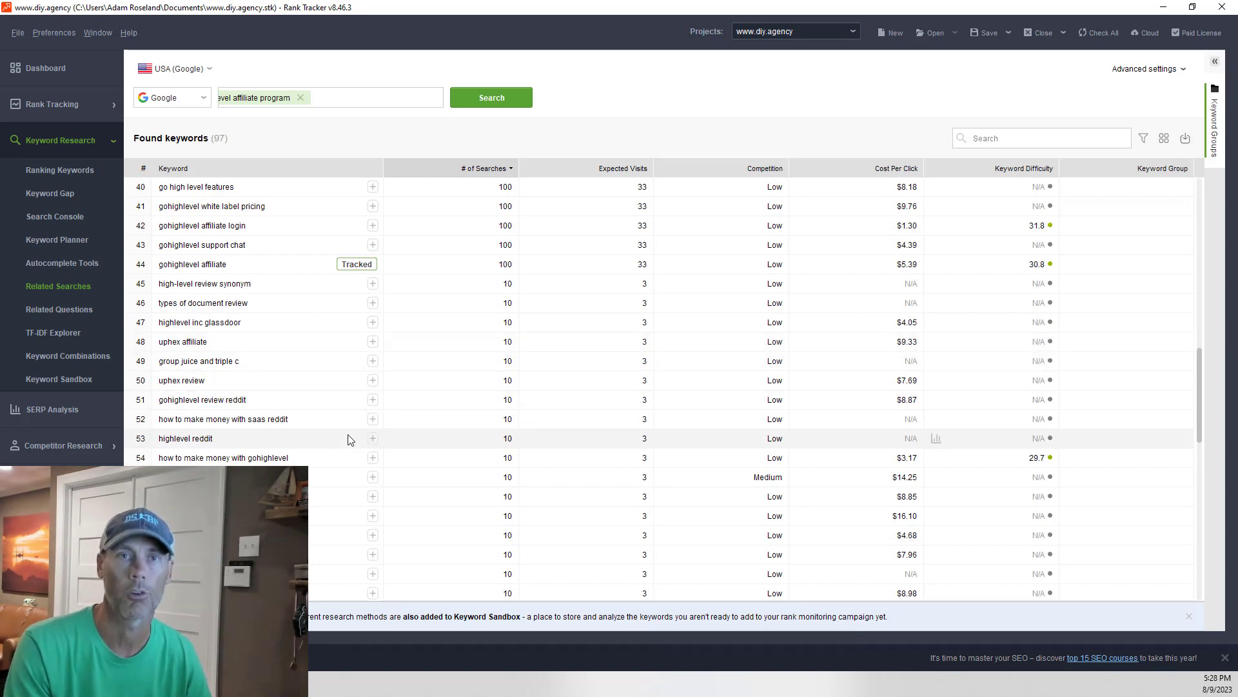
- Open the Related Questions method with Questions Autocomplete as source and add "highlevel review" as a topic keyword
left_click(79, 310)
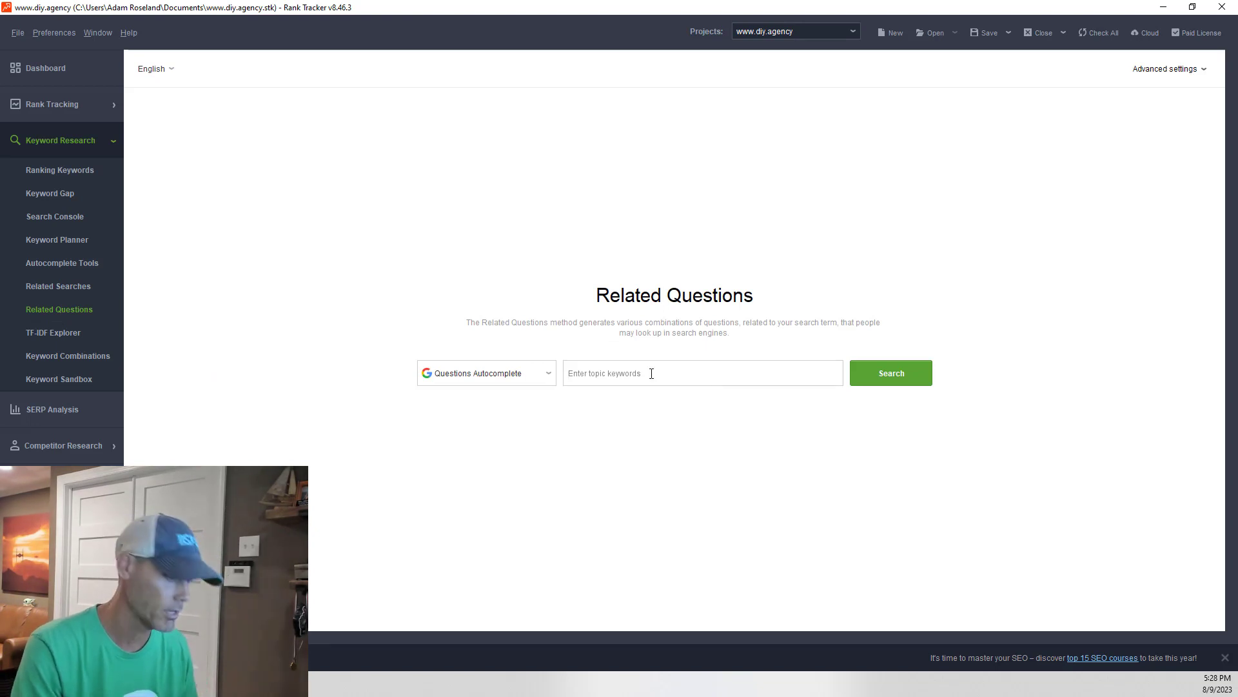
type("highlan")
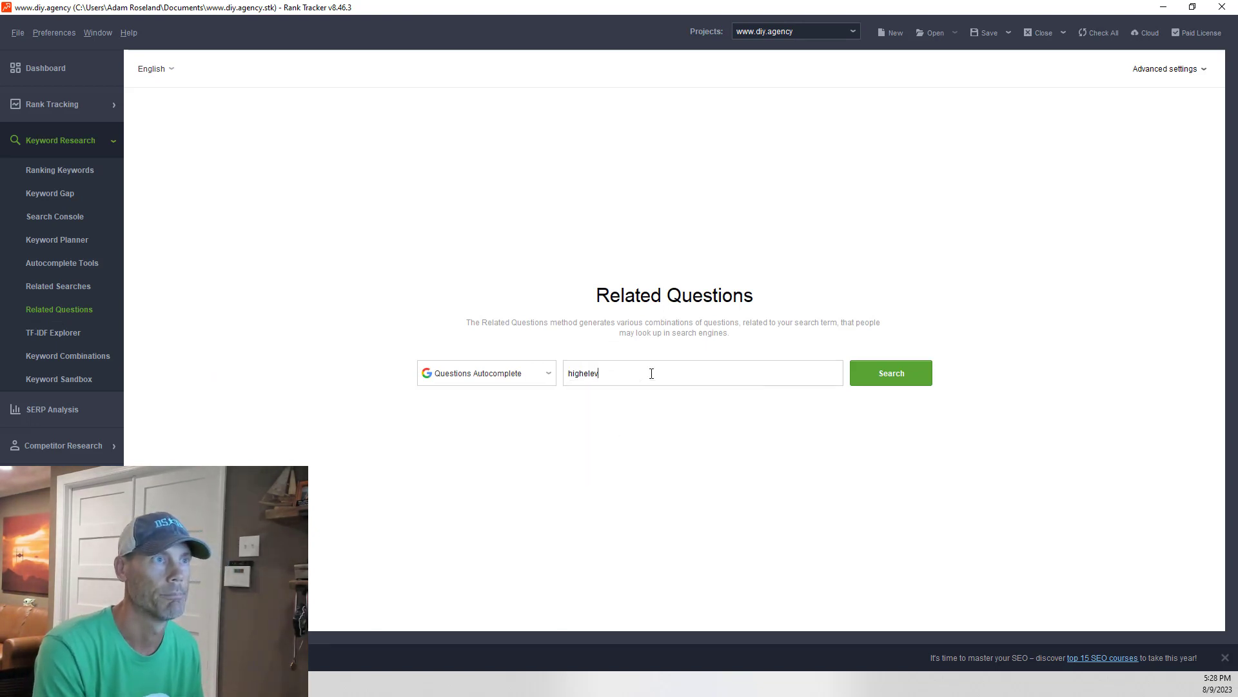
key("BackSpace")
key("BackSpace")
key("BackSpace")
type("level ")
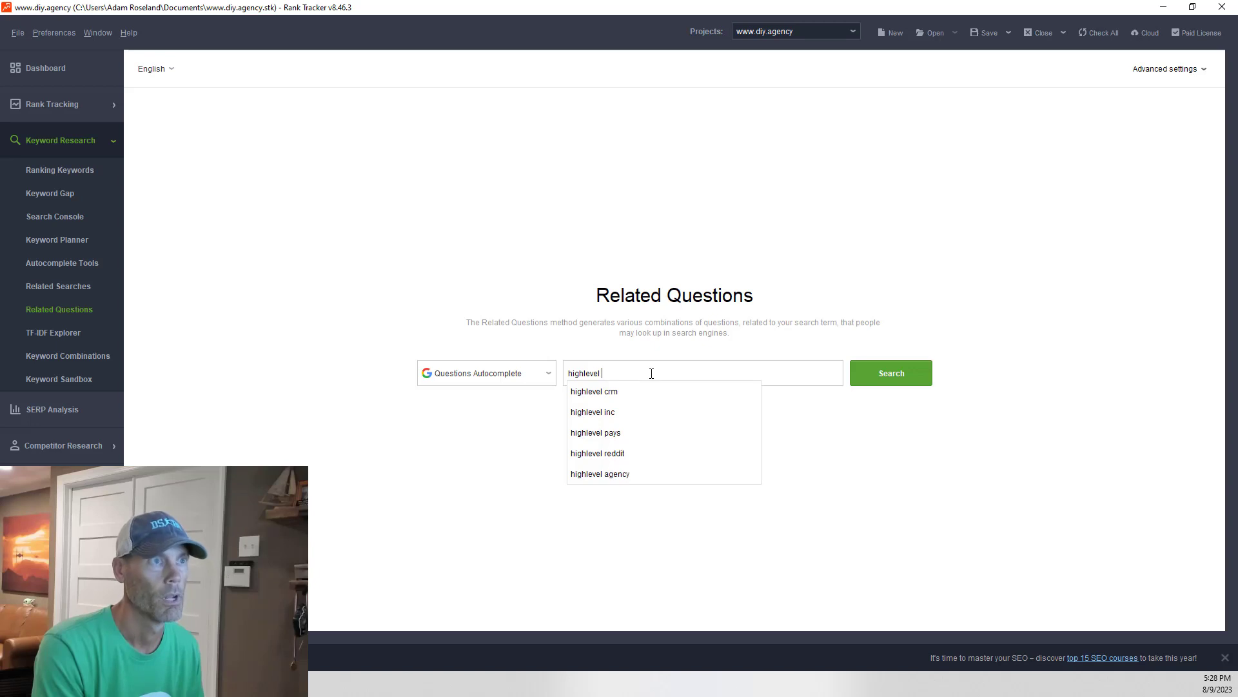
type("review h")
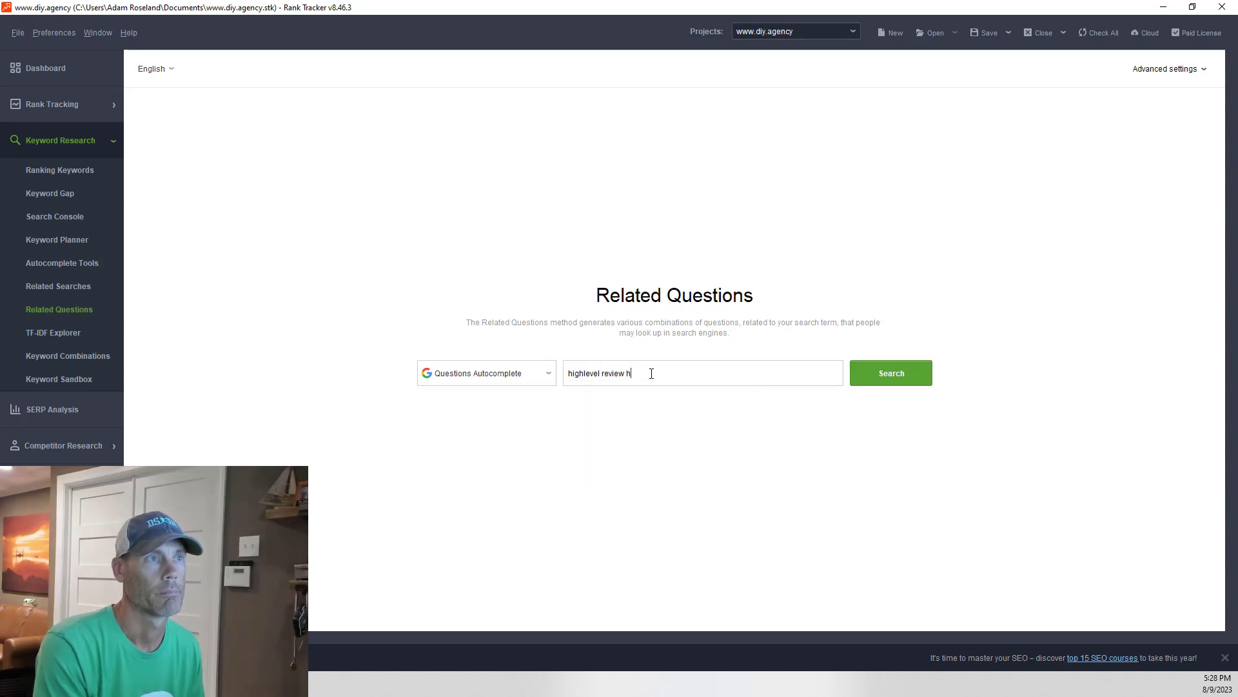
key("Return")
- Add "highlevel affiliate" and "highlevel affiliate program" as further topic keywords for the related questions
type("high")
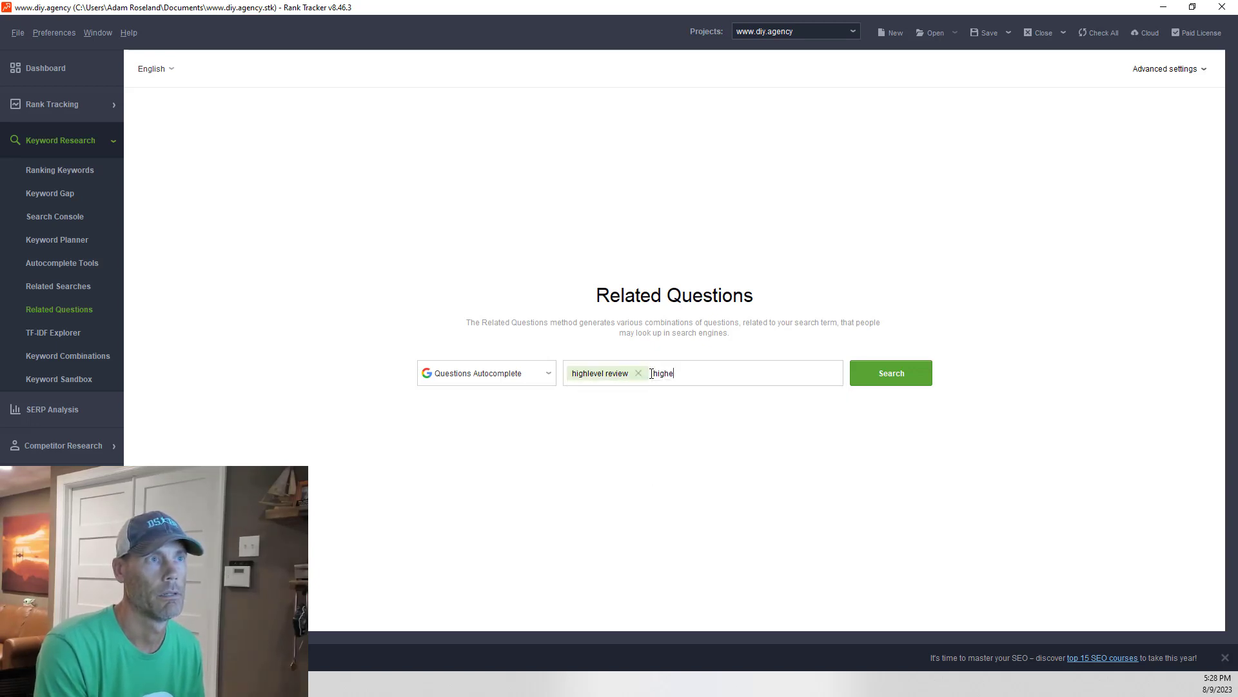
type("level ")
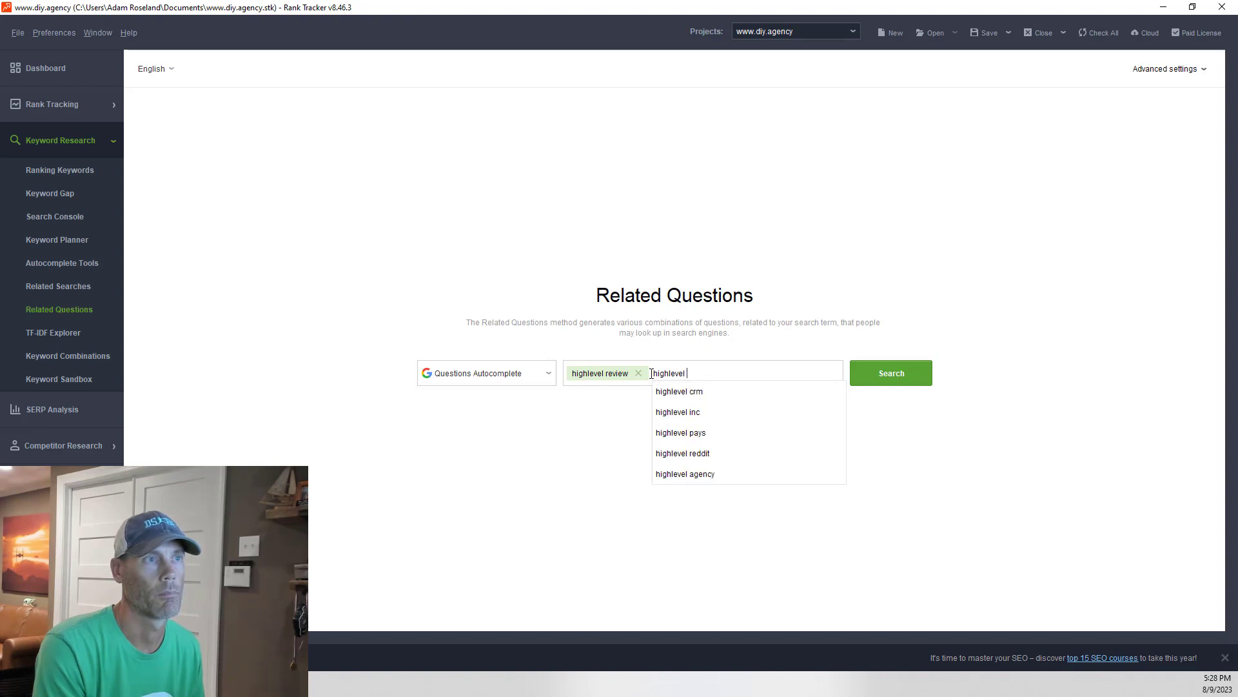
type("affiliate")
key("Return")
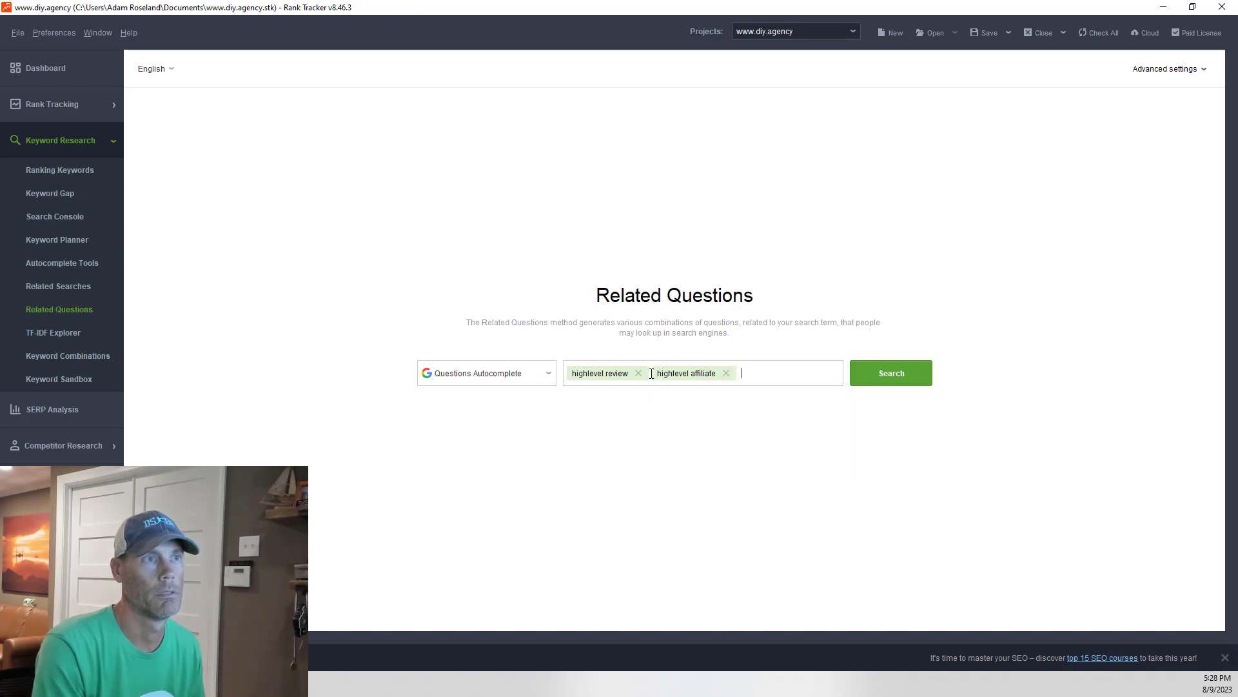
type("highlevel ")
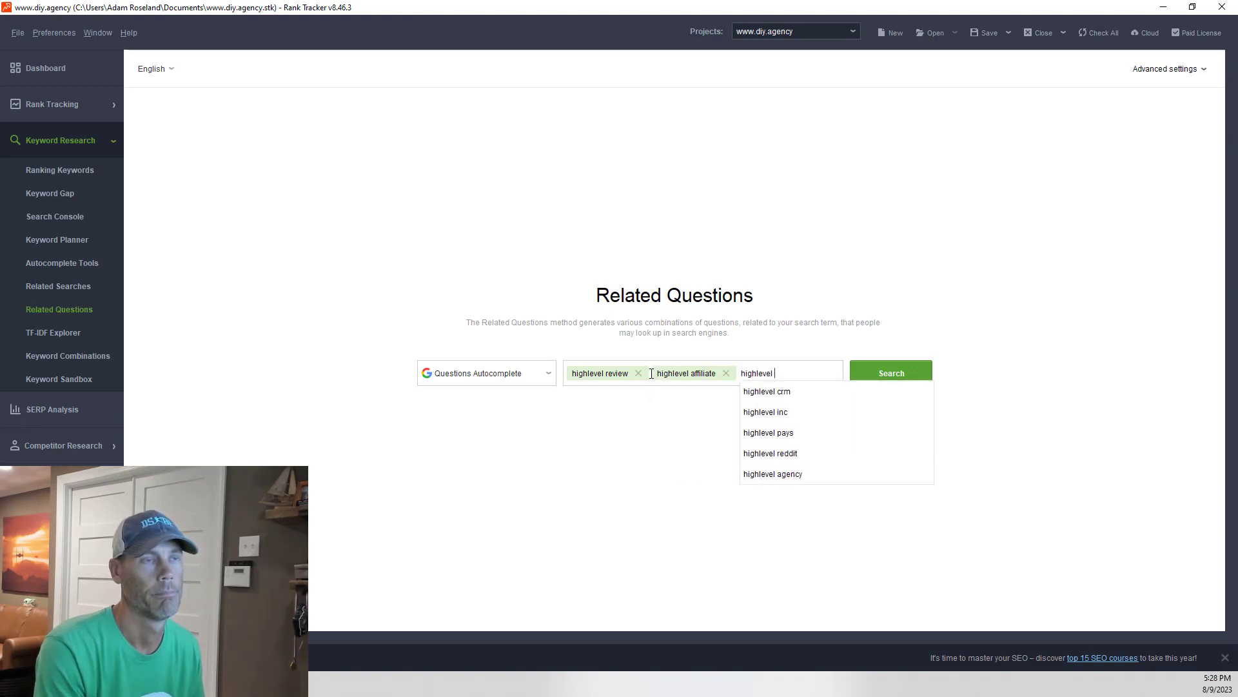
type("affiliate pro")
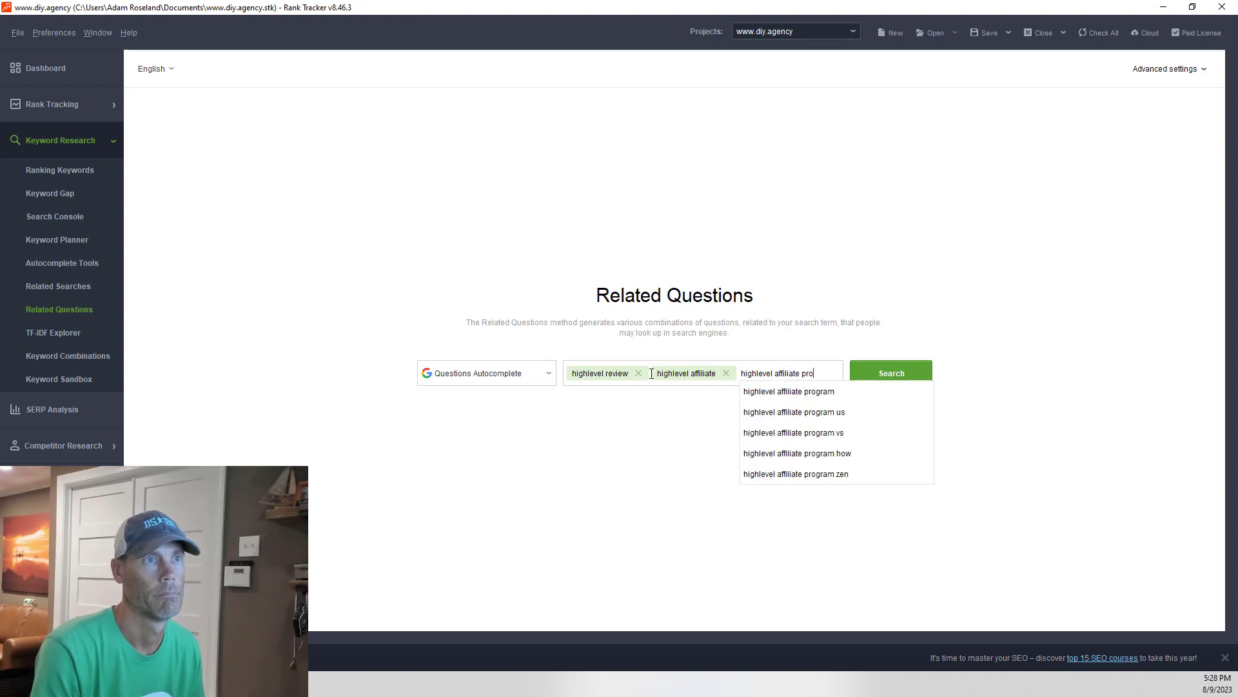
key("Down")
key("Return")
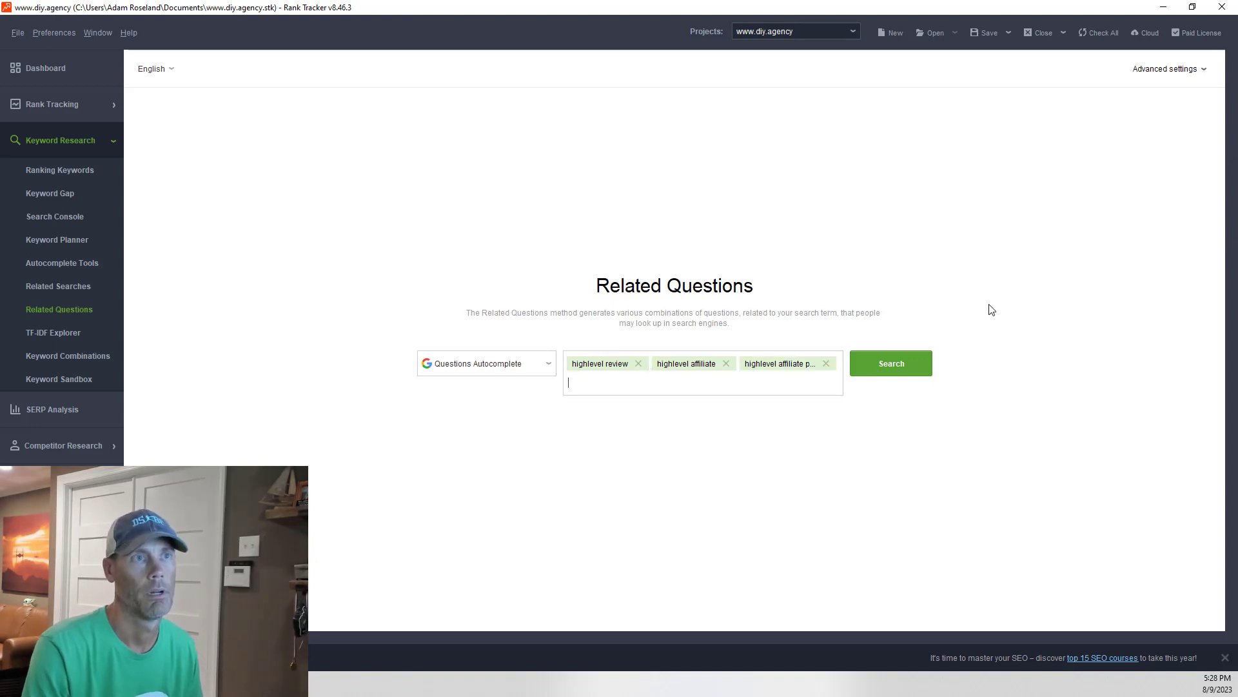
- Run the Related Questions search and view the keywords it found
key("Return")
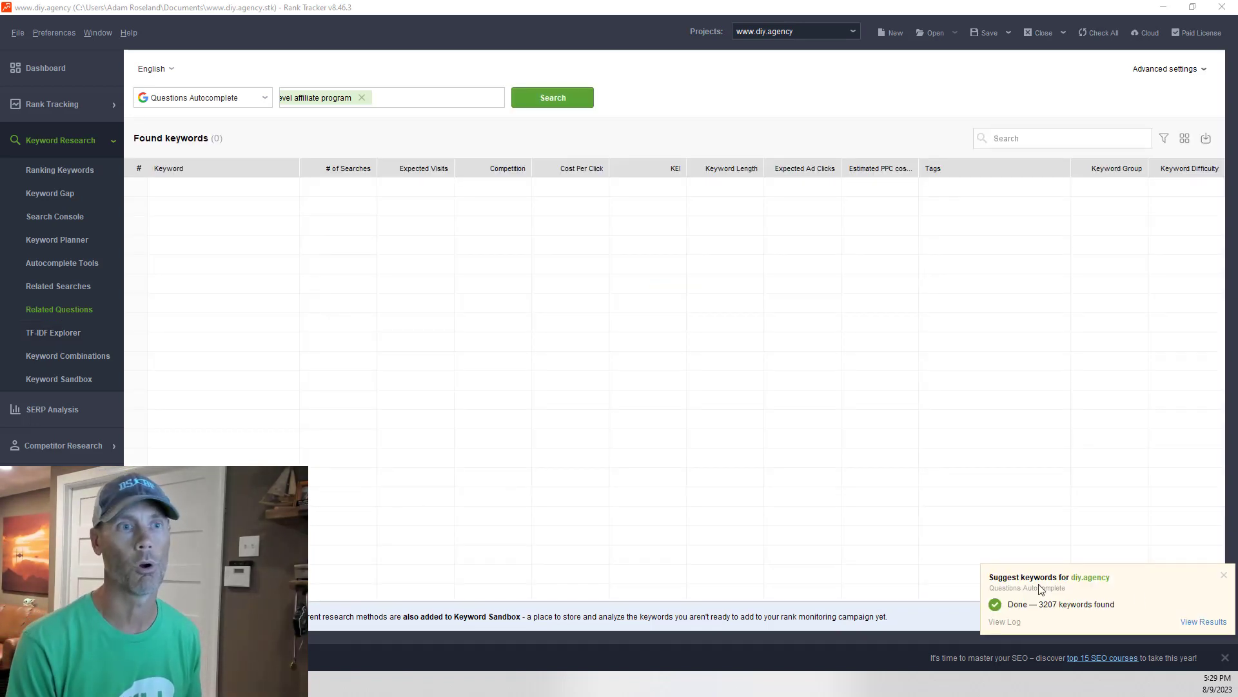
left_click(1191, 623)
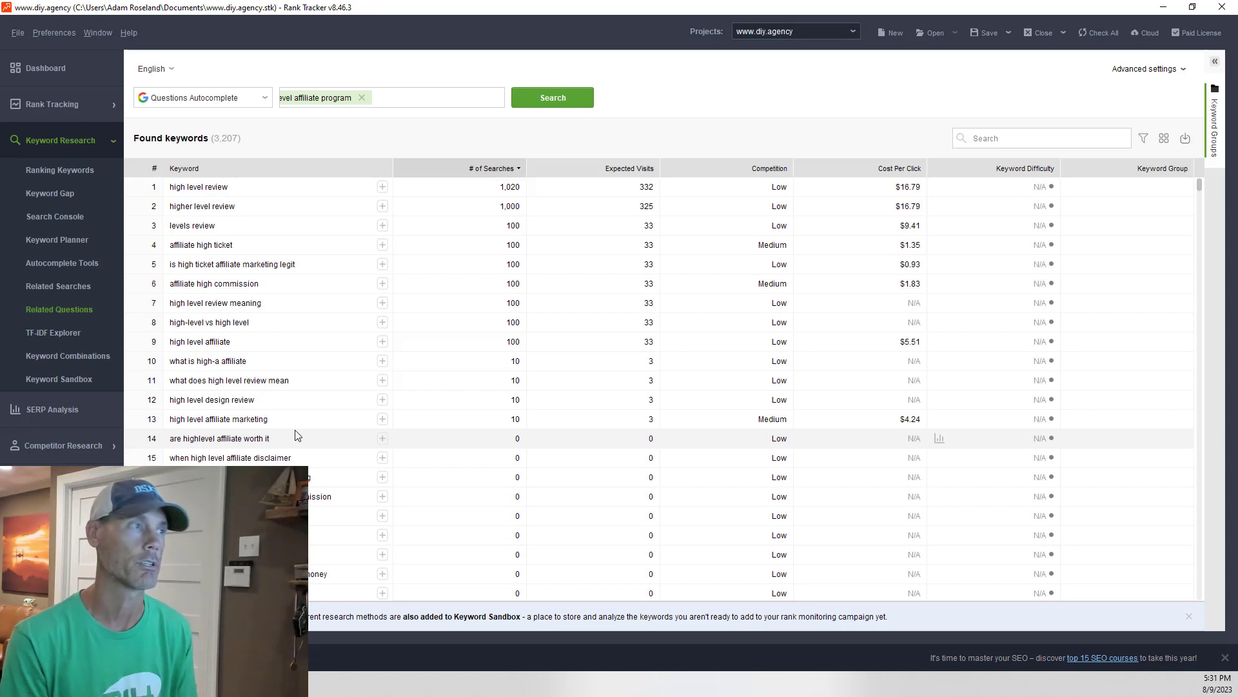
- Open the TF-IDF Explorer and look over the keywords for "highlevel affiliate program" and "highlevel review"
left_click(62, 333)
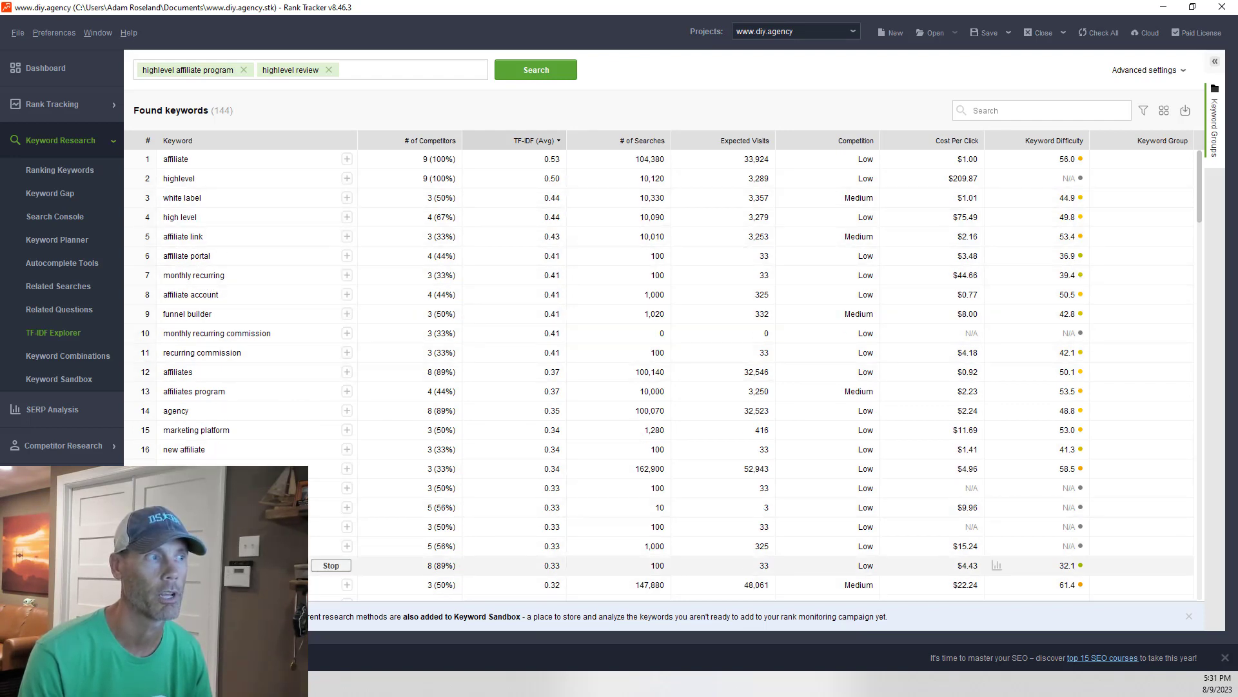
scroll(287, 412, "down", 4)
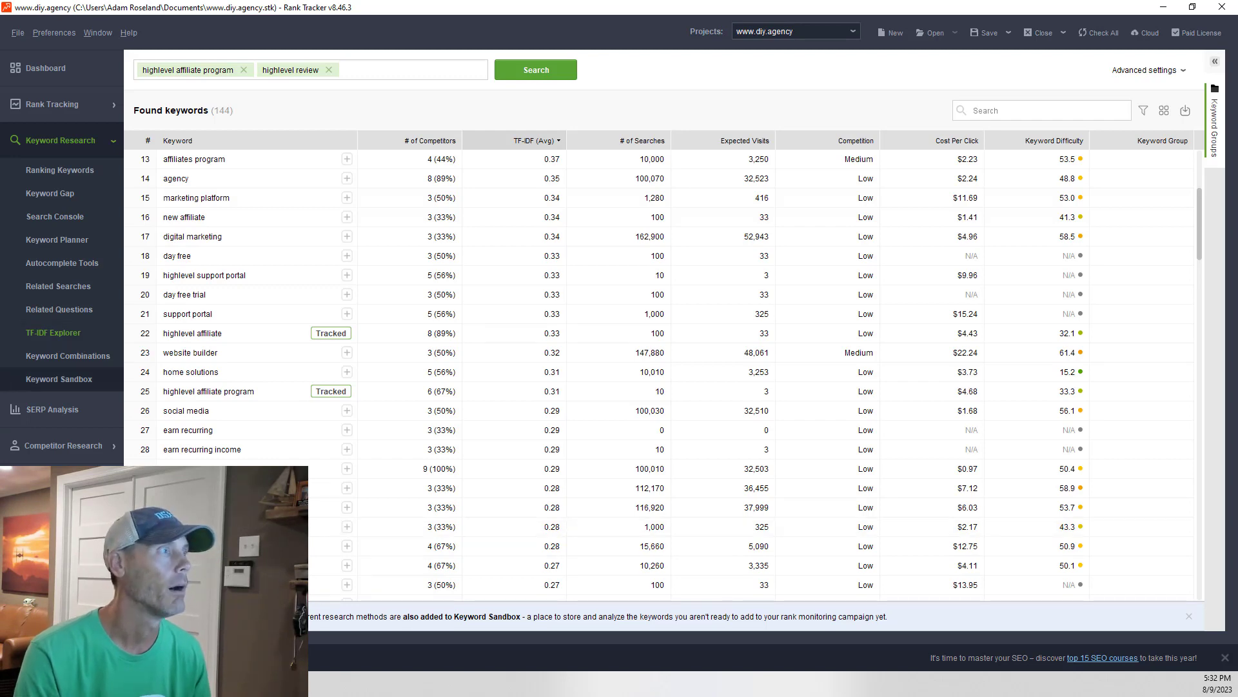
- In Keyword Combinations, widen the Keyword column and switch the method to Word Combination and finally Misspelled words
left_click(66, 360)
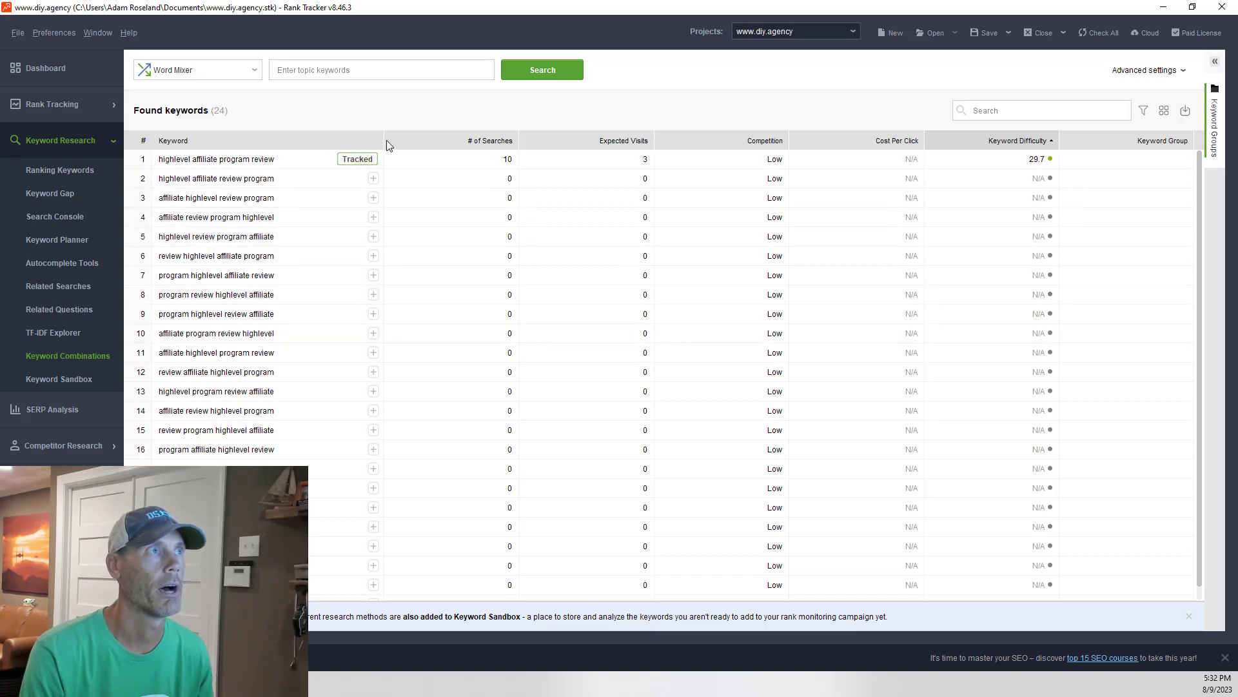
left_click_drag(385, 141, 485, 141)
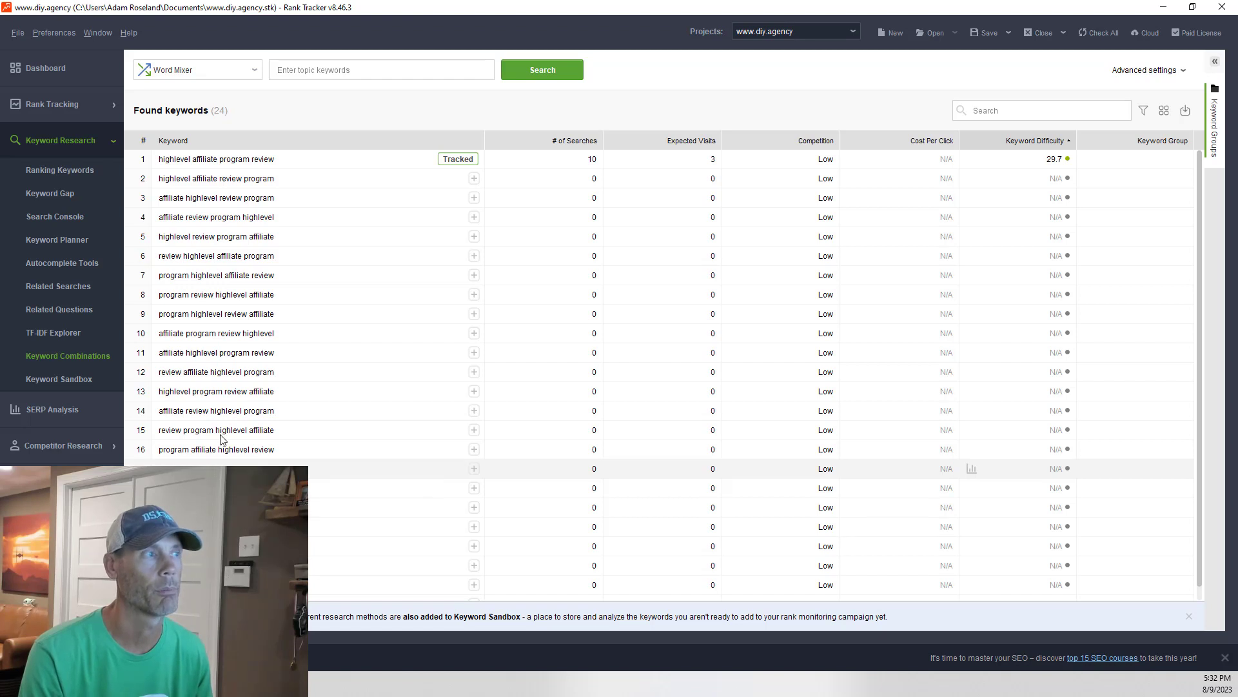
left_click(198, 75)
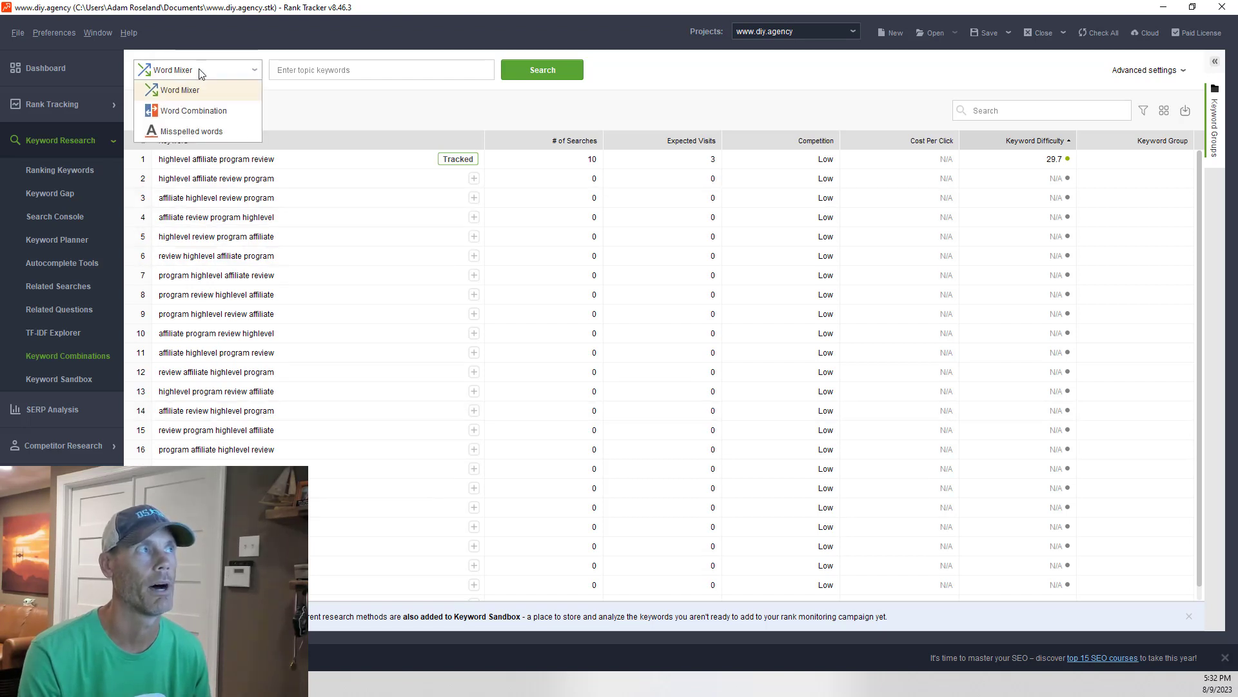
left_click(201, 110)
left_click(216, 71)
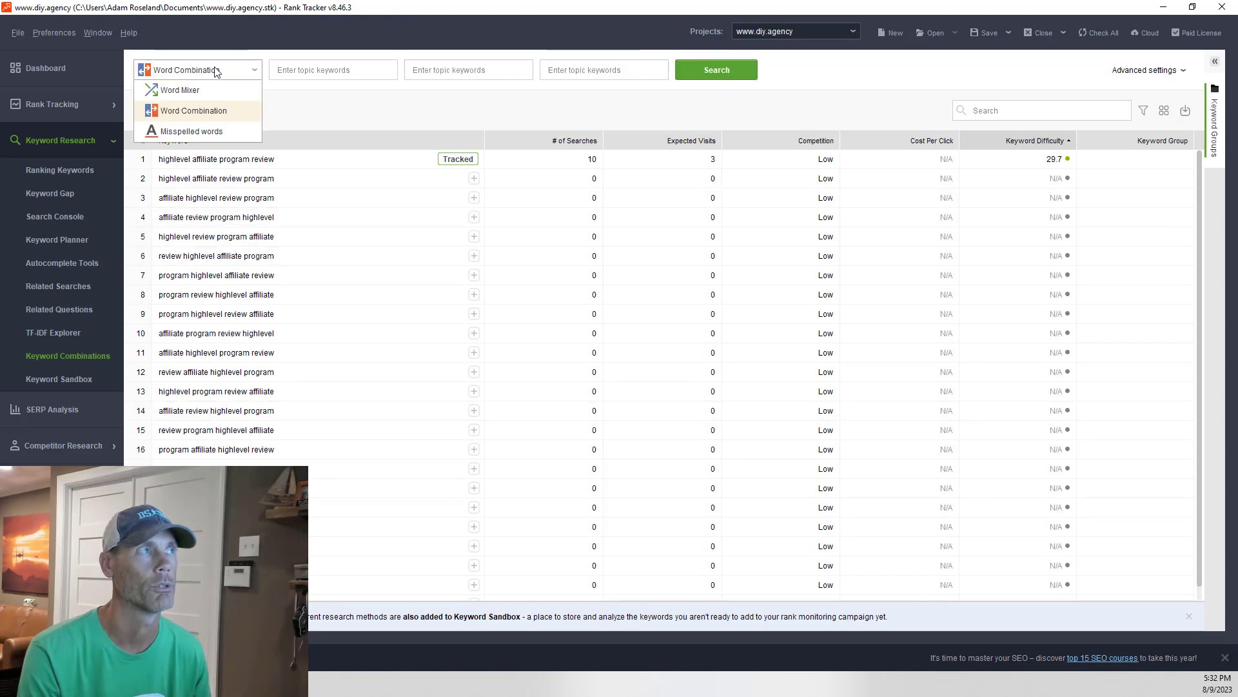
left_click(200, 131)
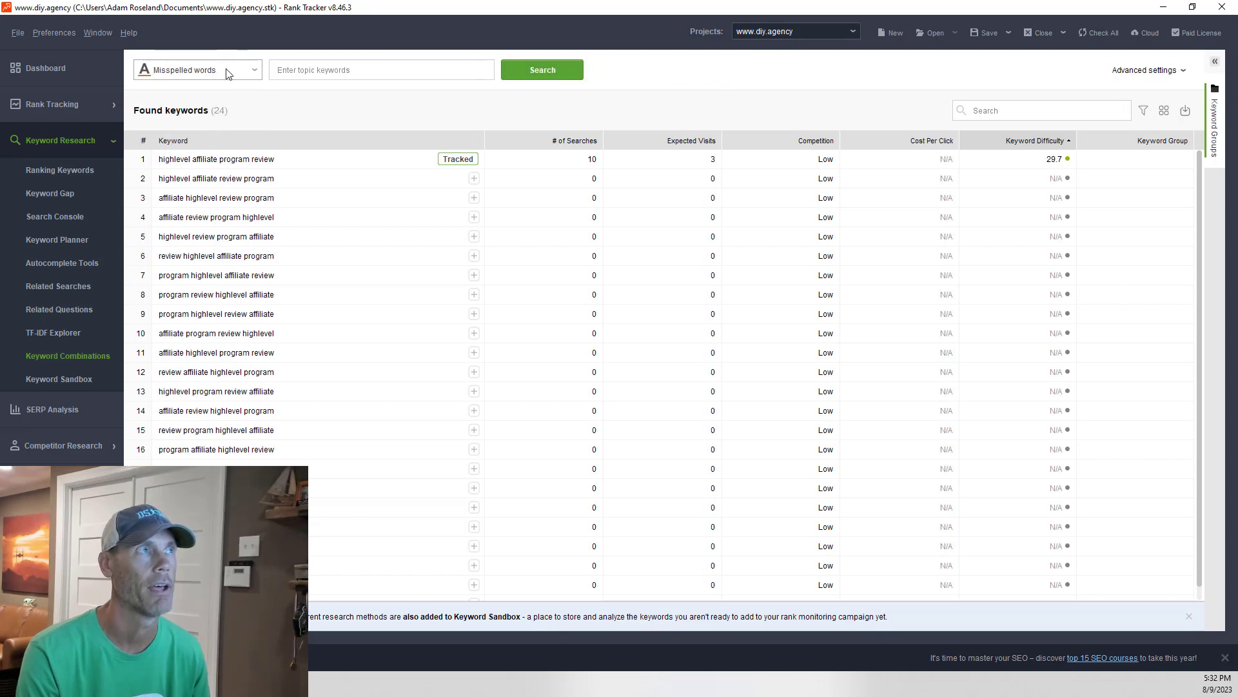
scroll(285, 420, "down", 1)
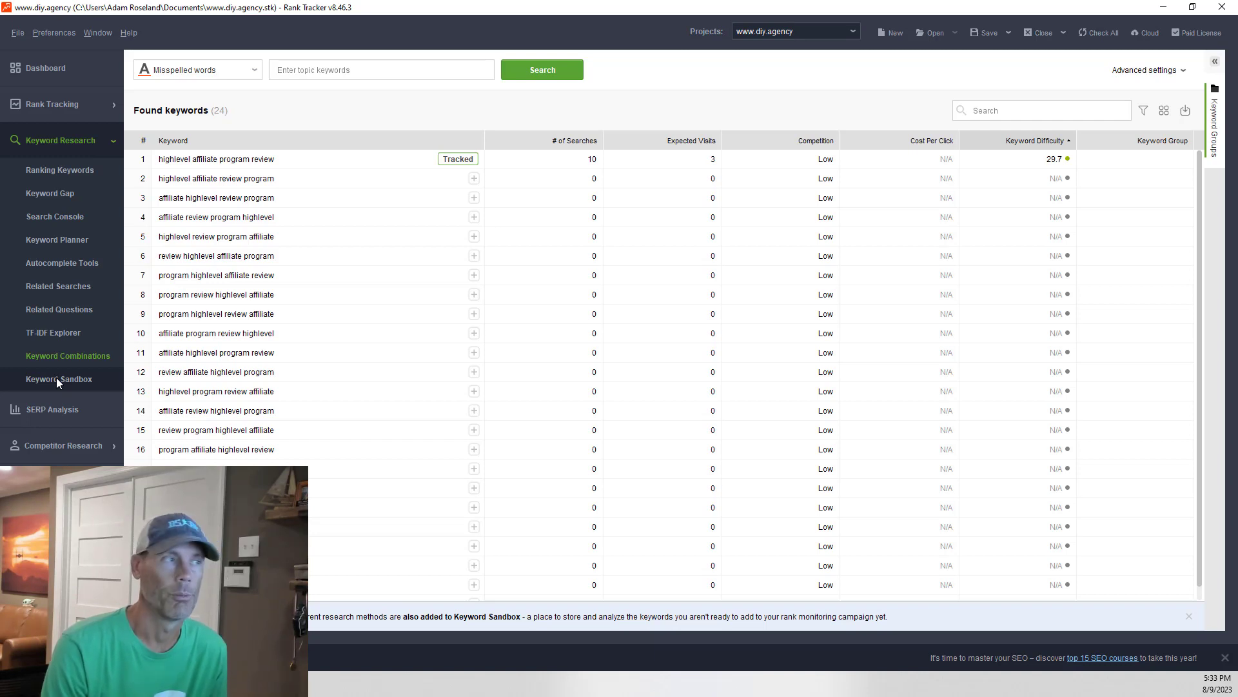
- Open the Keyword Sandbox and look through the keywords collected from all research methods
left_click(56, 377)
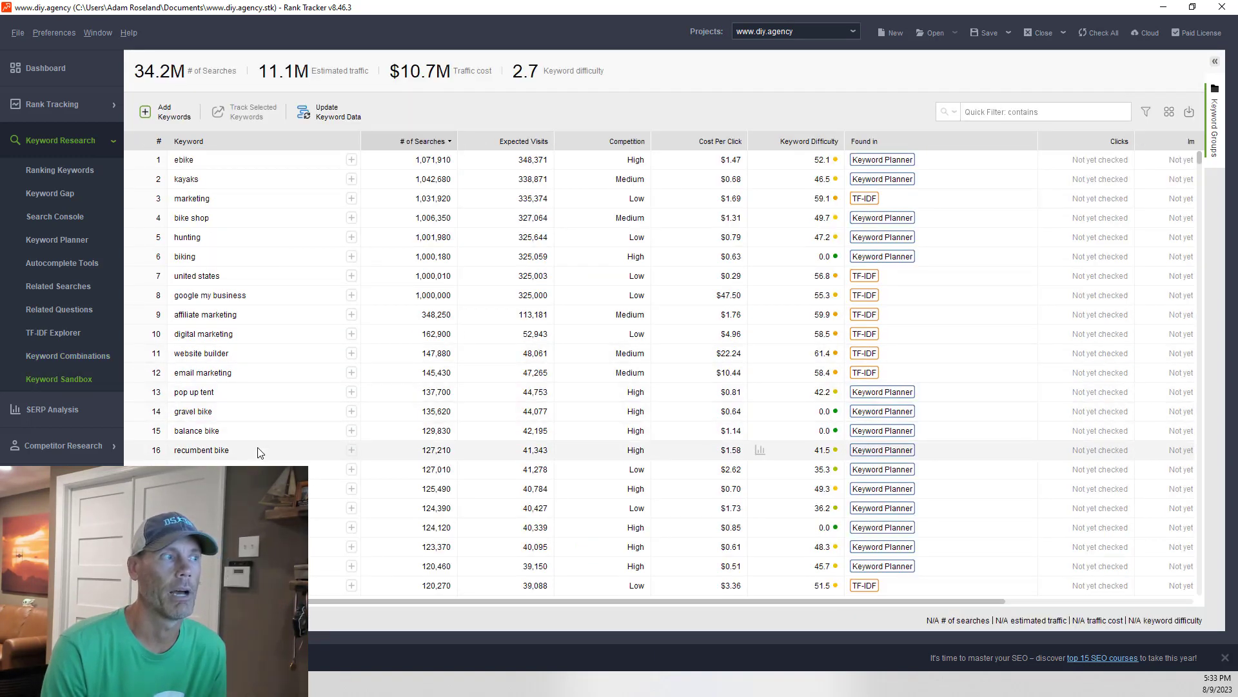
scroll(290, 461, "down", 19)
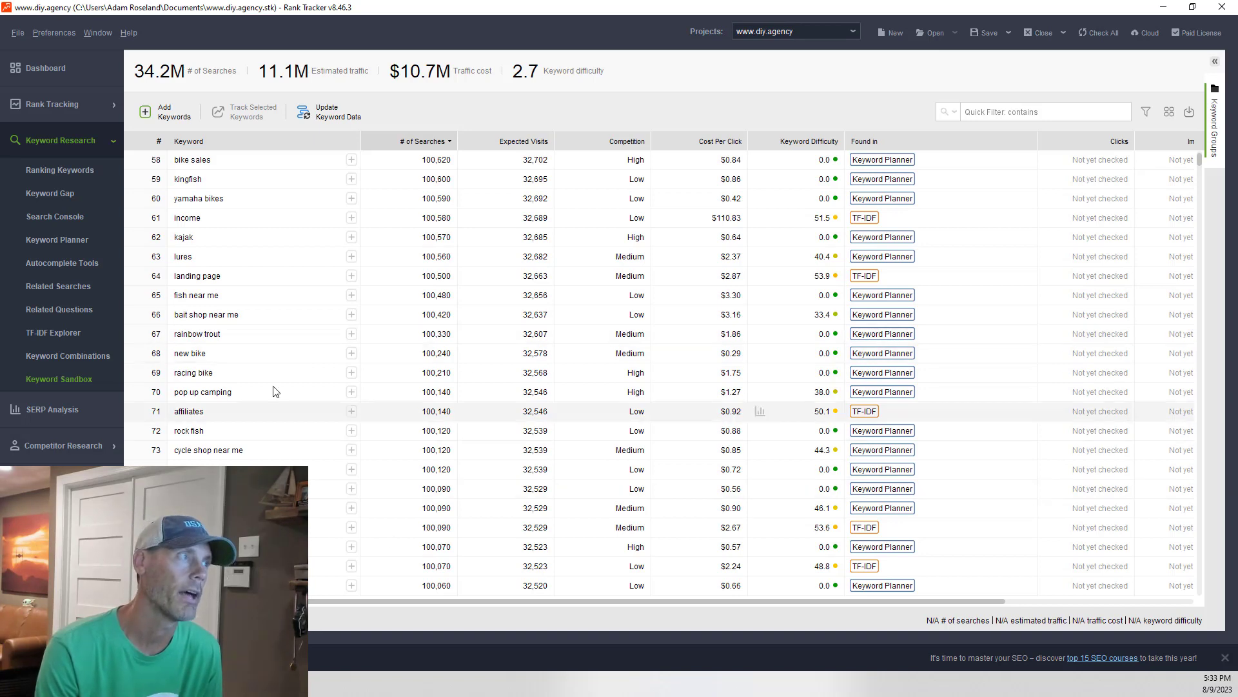
- Switch to the SEO PowerSuite website in the browser and show its list of tools
key("alt+Tab")
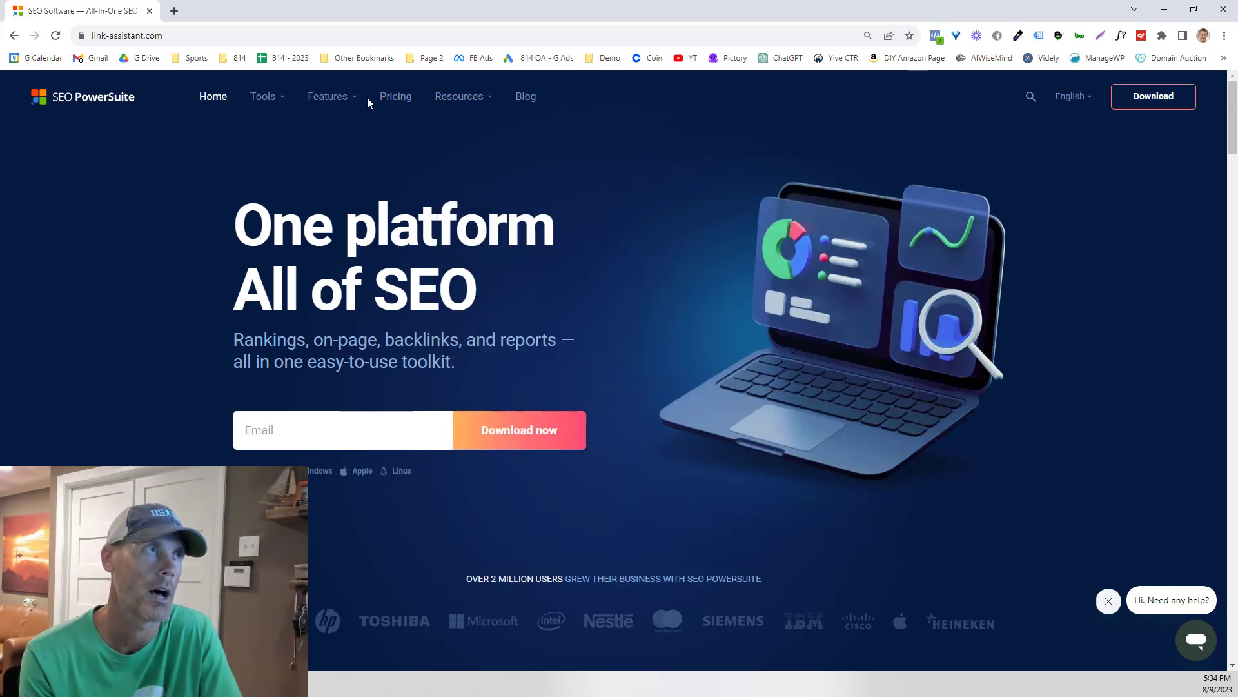
mouse_move(285, 105)
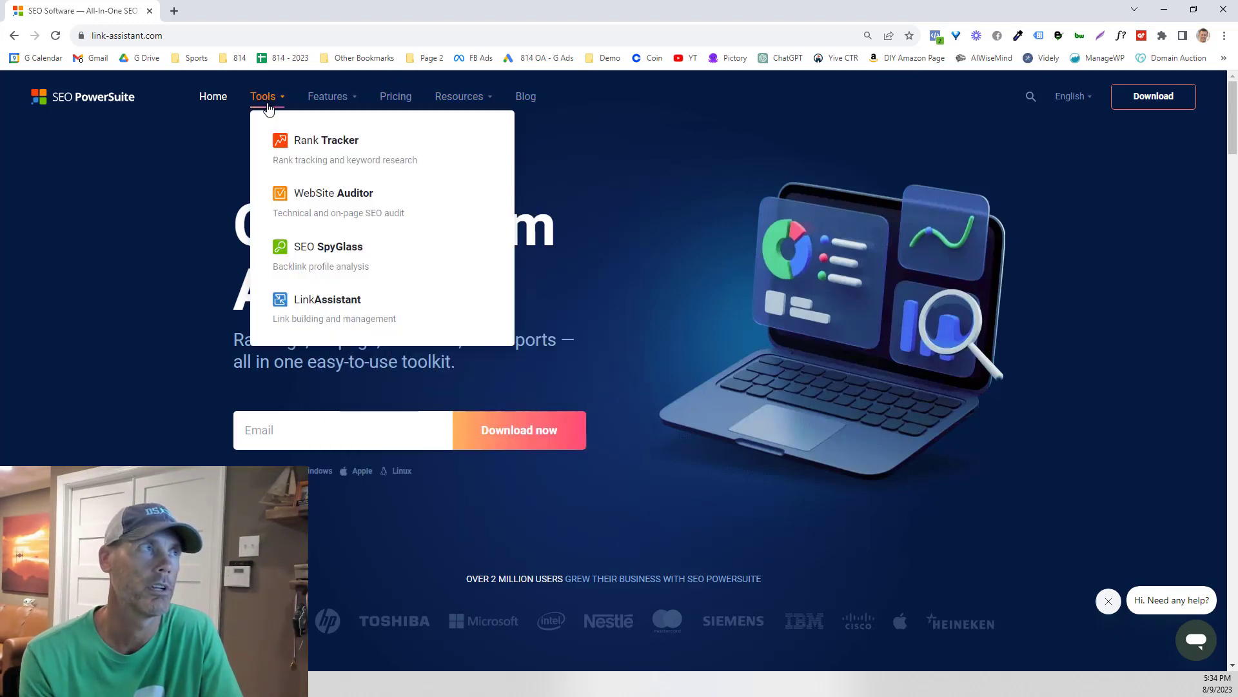